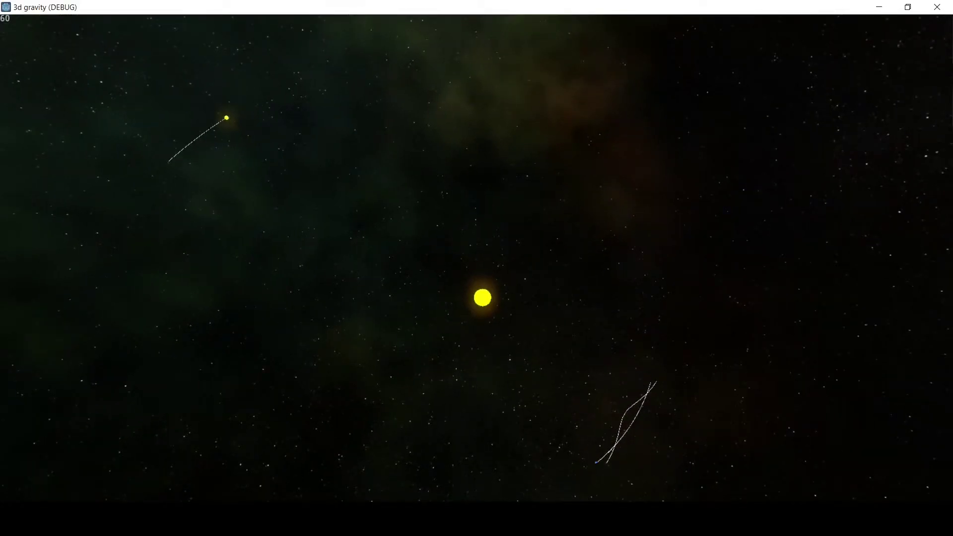
Orbit the game camera around the sun in the debug window.
{"action": "left_click_drag", "start_coordinate": [693, 202], "coordinate": [878, 284]}
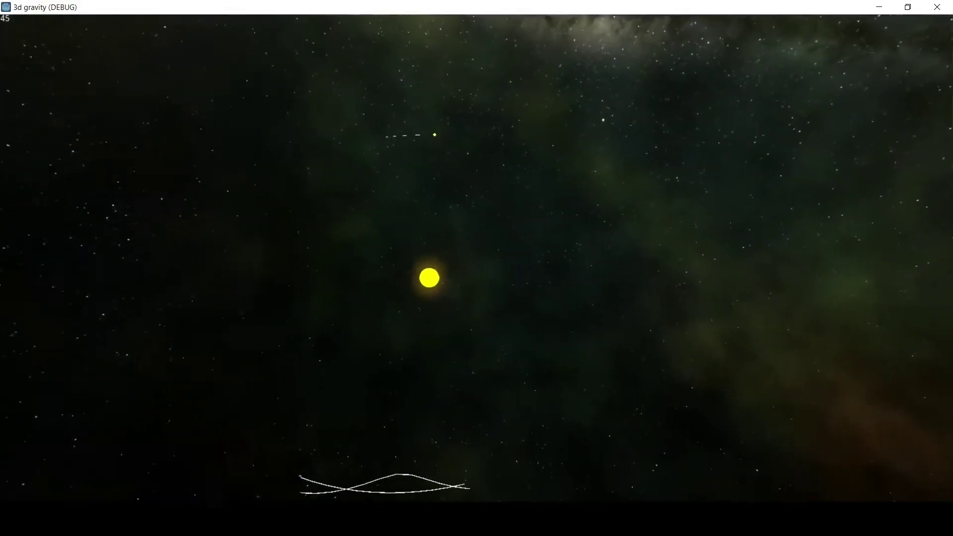
Stop the game and add a MeshInstance node with a new SphereMesh.
{"action": "key", "text": "Escape"}
{"action": "left_click", "coordinate": [13, 58]}
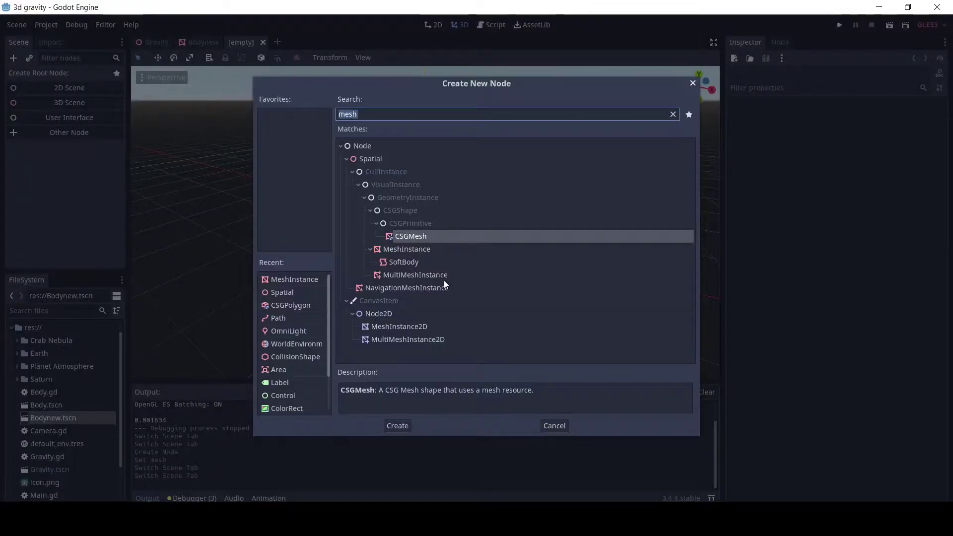
{"action": "double_click", "coordinate": [419, 248]}
{"action": "left_click", "coordinate": [900, 116]}
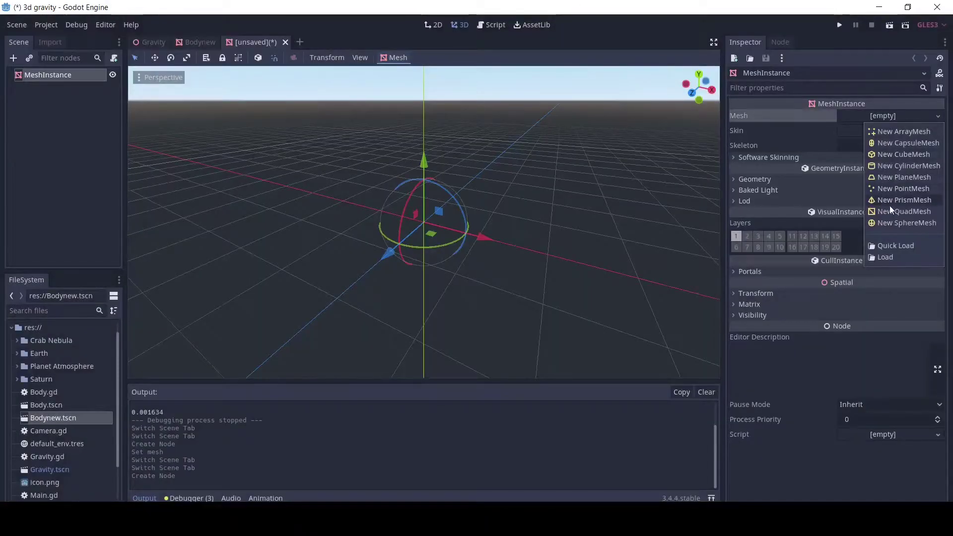
{"action": "left_click", "coordinate": [907, 223]}
Add the sphere node to the 'physics' group.
{"action": "left_click", "coordinate": [779, 42]}
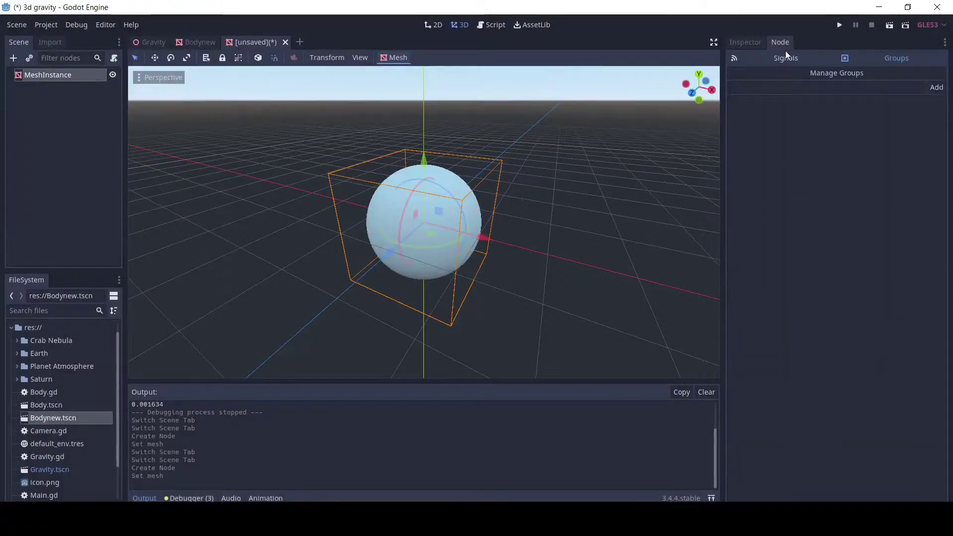
{"action": "left_click", "coordinate": [851, 86]}
{"action": "type", "text": "physics"}
{"action": "key", "text": "Return"}
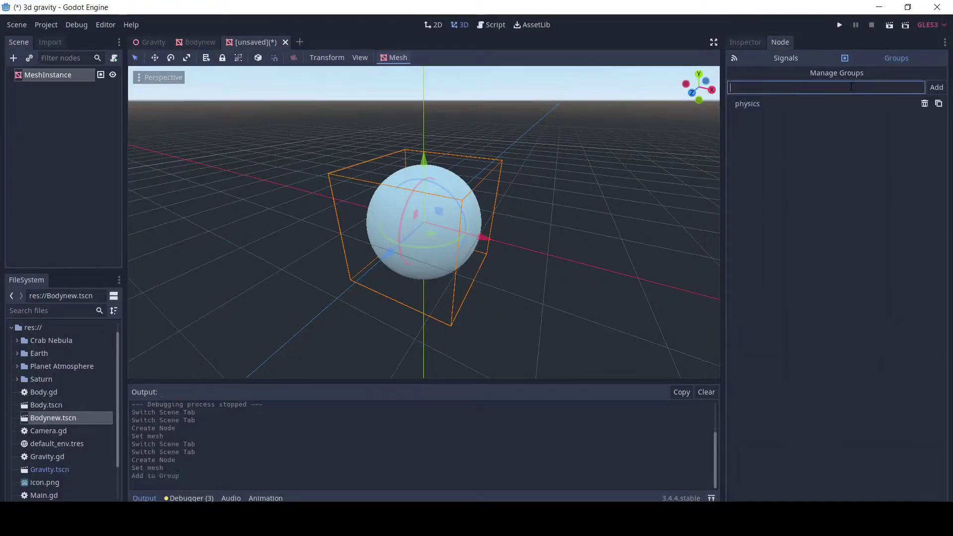
{"action": "left_click", "coordinate": [745, 42]}
Add a child OmniLight under the sphere and set its Range.
{"action": "left_click", "coordinate": [13, 58]}
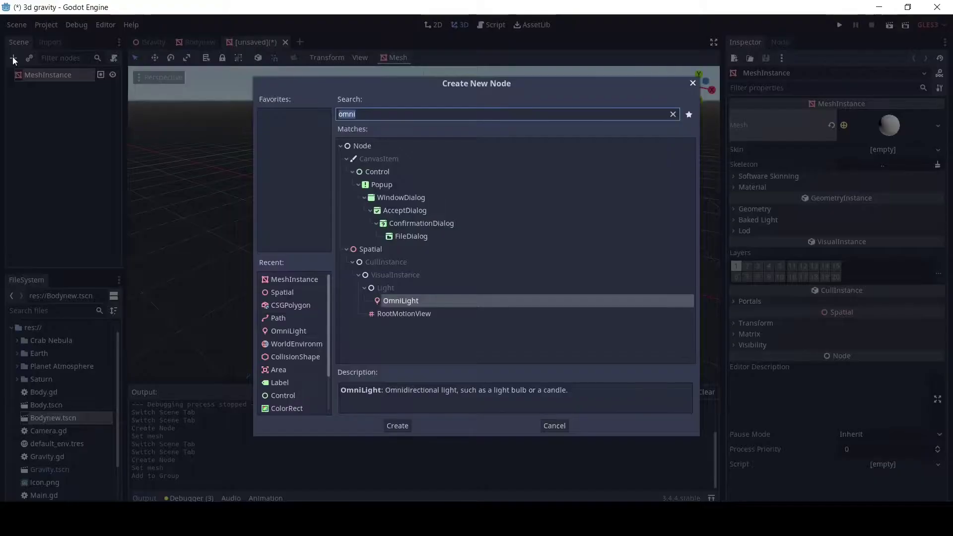
{"action": "key", "text": "Return"}
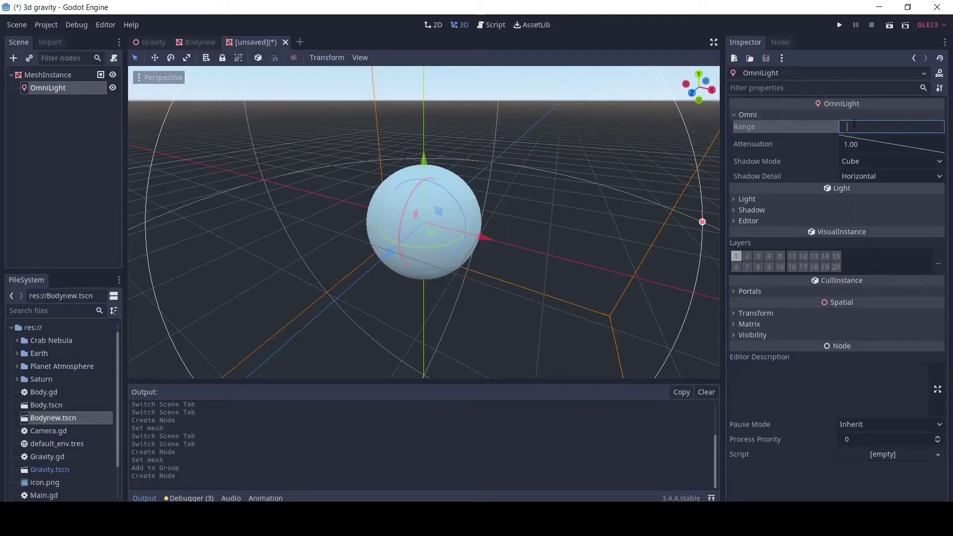
{"action": "type", "text": "200000"}
{"action": "key", "text": "Return"}
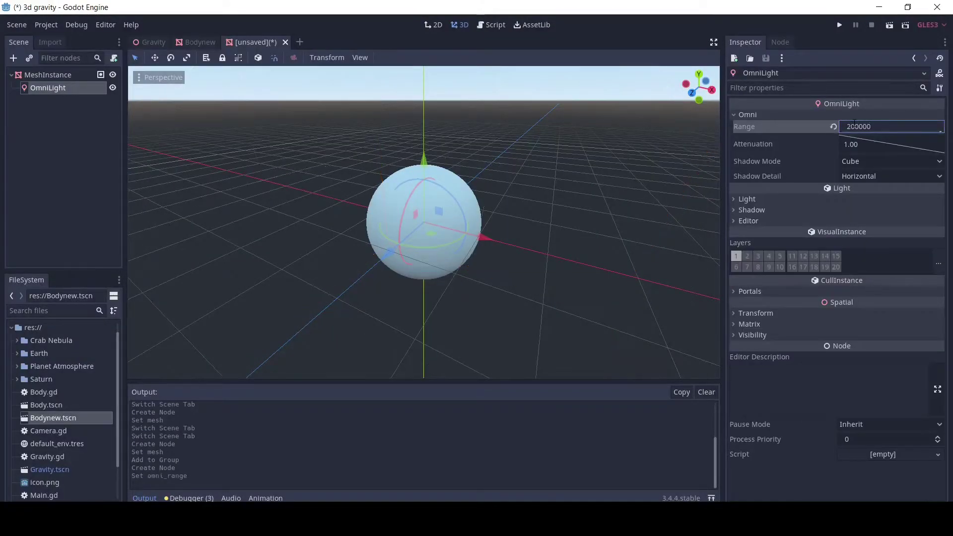
Rename the MeshInstance to Body and start attaching a script.
{"action": "right_click", "coordinate": [40, 75]}
{"action": "left_click", "coordinate": [71, 223]}
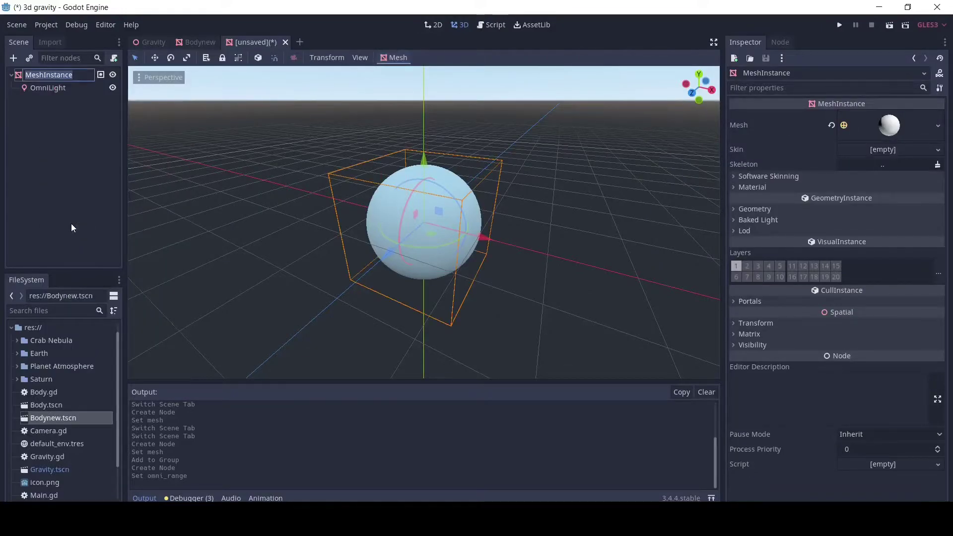
{"action": "type", "text": "Body"}
{"action": "key", "text": "Return"}
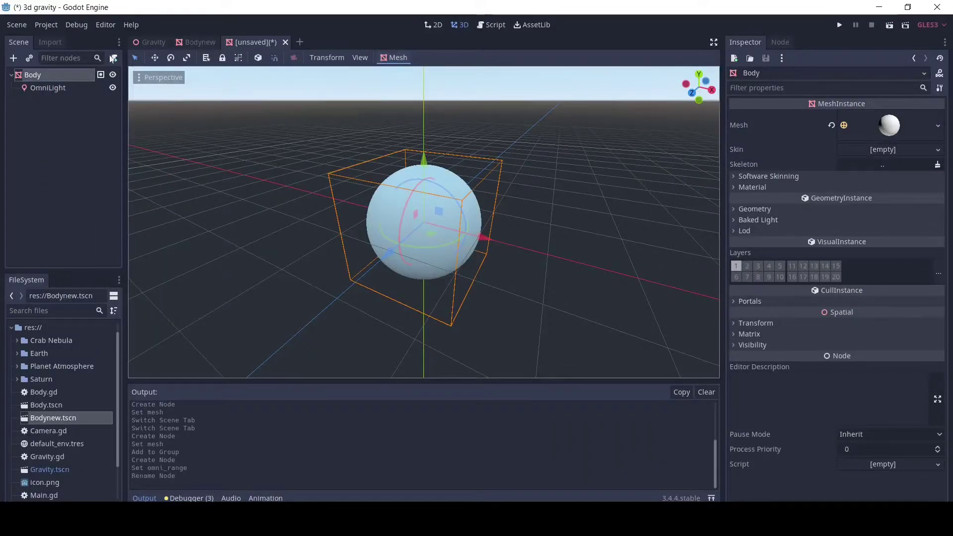
{"action": "left_click", "coordinate": [113, 58]}
{"action": "left_click", "coordinate": [439, 329]}
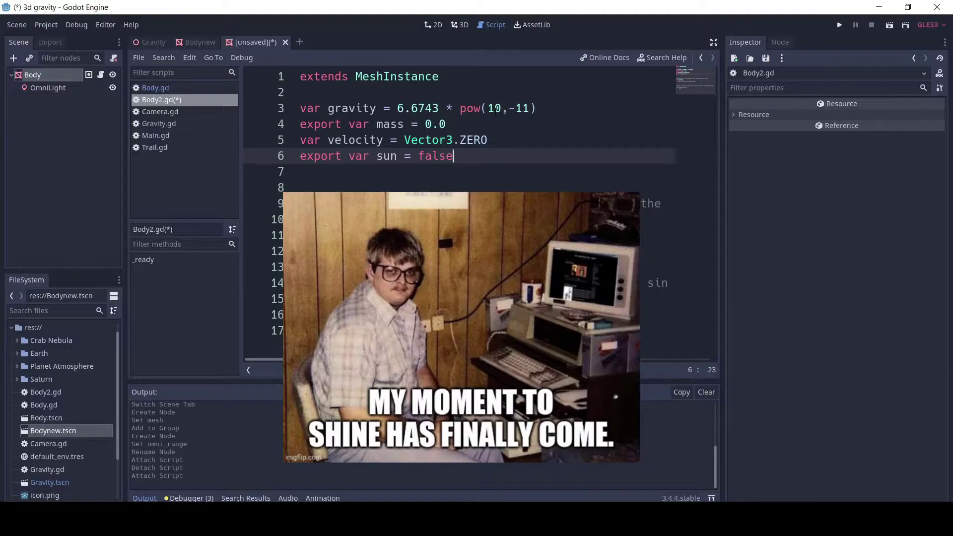
{"action": "left_click", "coordinate": [445, 123]}
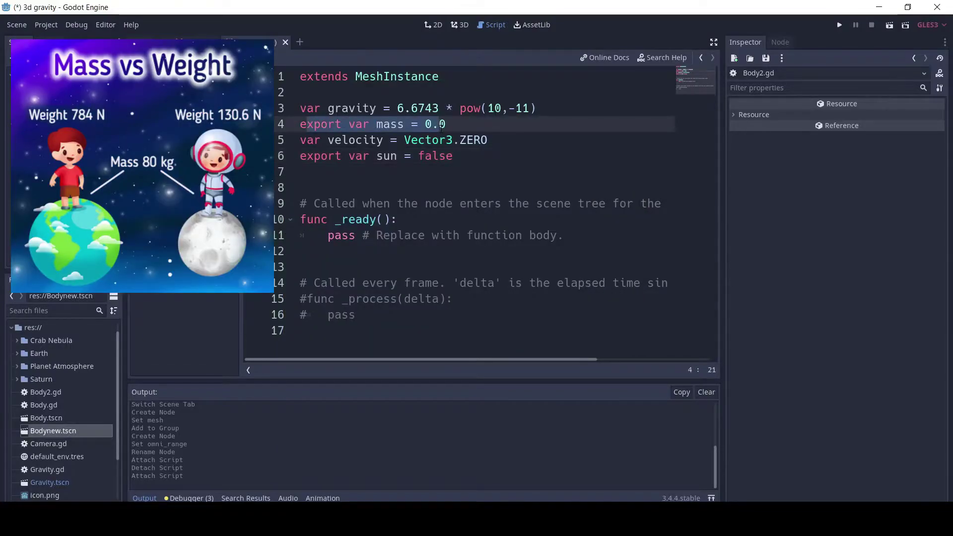
{"action": "left_click", "coordinate": [426, 125]}
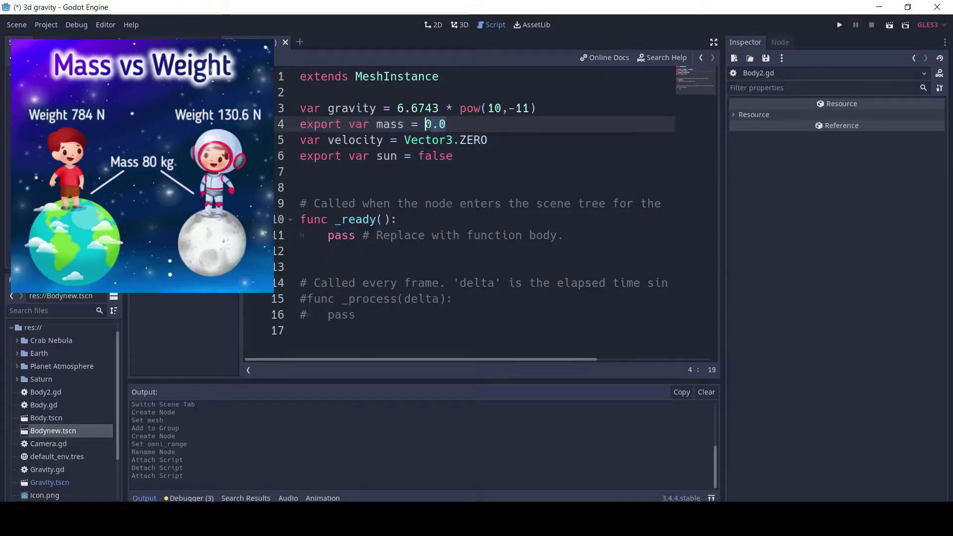
{"action": "left_click_drag", "start_coordinate": [300, 140], "coordinate": [384, 140]}
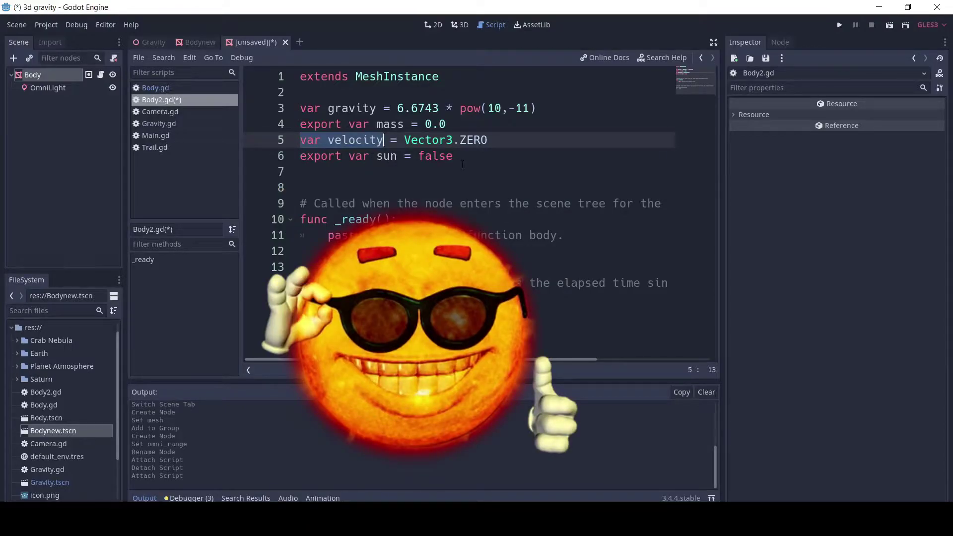
Replace the template _ready with 'if sun: $OmniLight.light_energy = 10'.
{"action": "left_click_drag", "start_coordinate": [566, 235], "coordinate": [301, 203]}
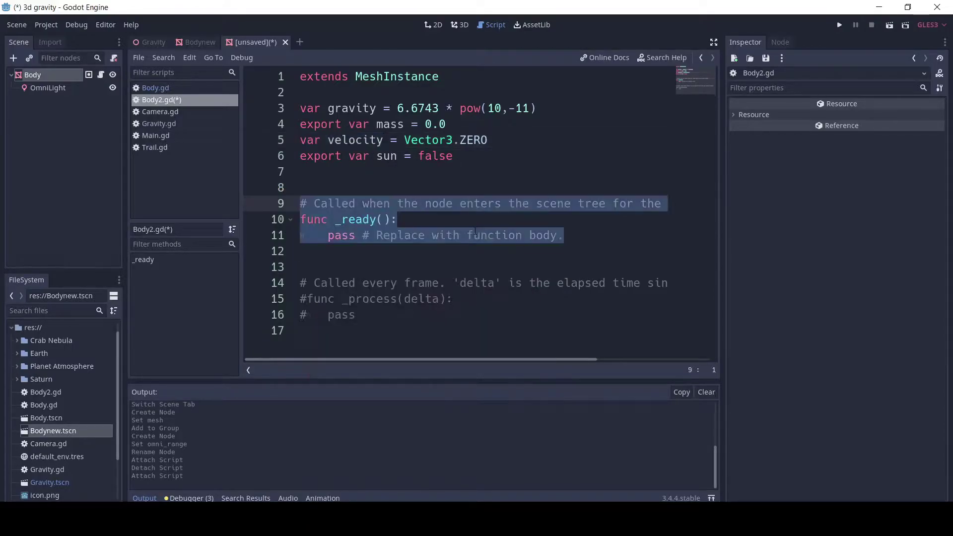
{"action": "type", "text": "func _ready(): \tif sun: \t\t$OmniLight.light_energy = 10"}
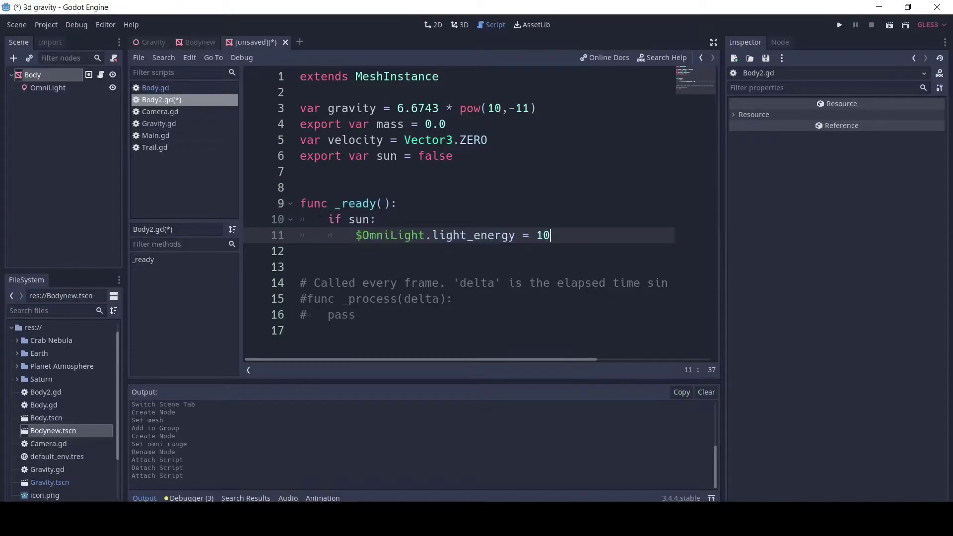
{"action": "left_click_drag", "start_coordinate": [357, 235], "coordinate": [515, 235]}
{"action": "left_click", "coordinate": [432, 236]}
{"action": "left_click", "coordinate": [552, 236]}
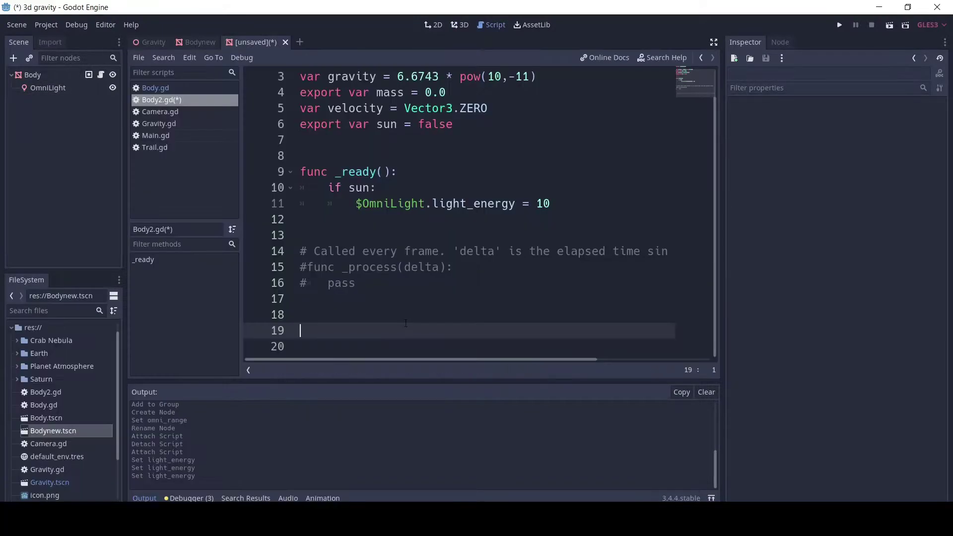
{"action": "type", "text": "func gravity(m, position):"}
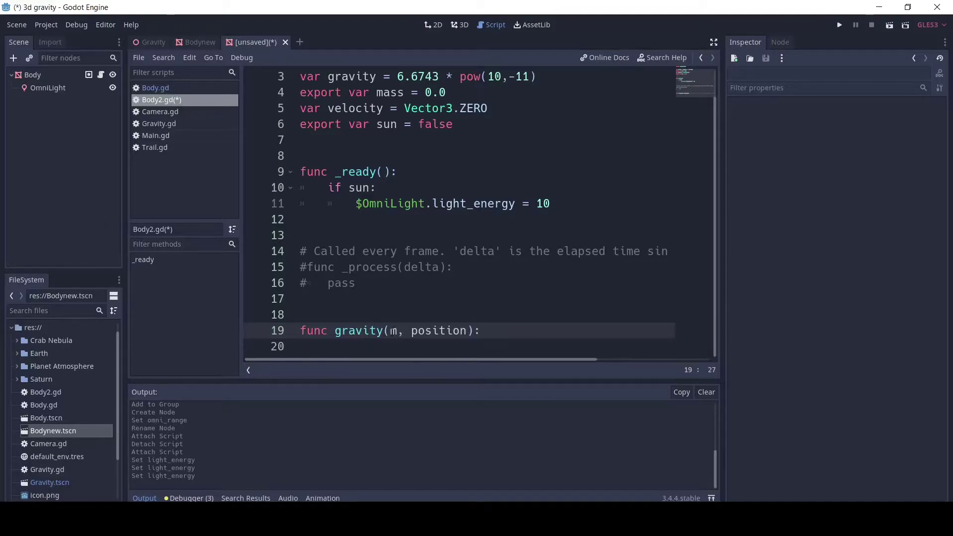
Write gravity(m, position) computing distance squared, force and direction, then open a line above it.
{"action": "key", "text": "Return"}
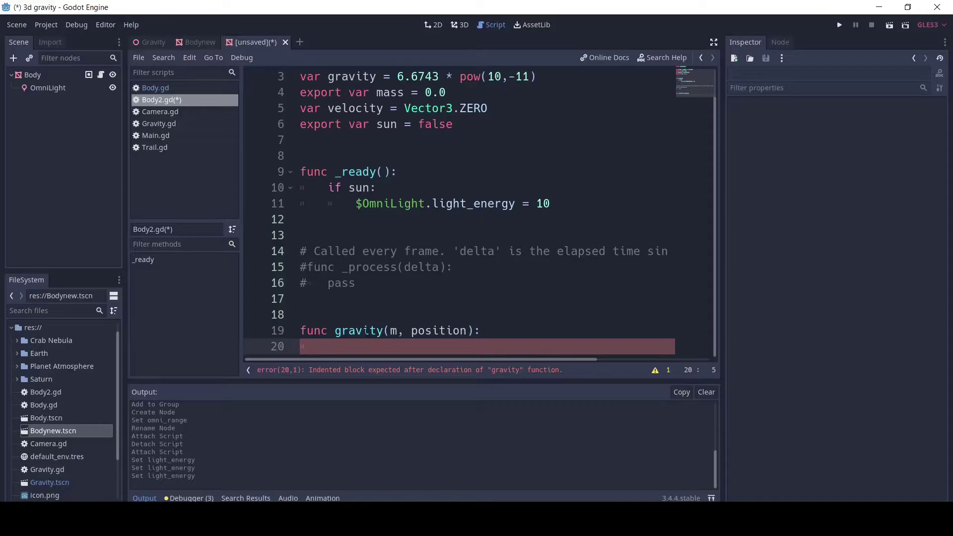
{"action": "type", "text": "var distance = translation.distance_squared_to(position)"}
{"action": "left_click_drag", "start_coordinate": [388, 363], "coordinate": [424, 358]}
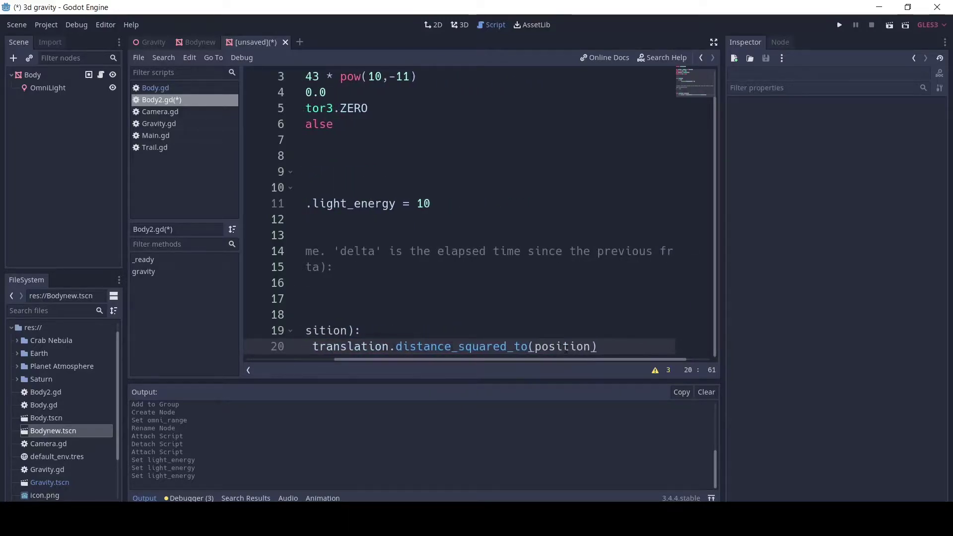
{"action": "key", "text": "Return"}
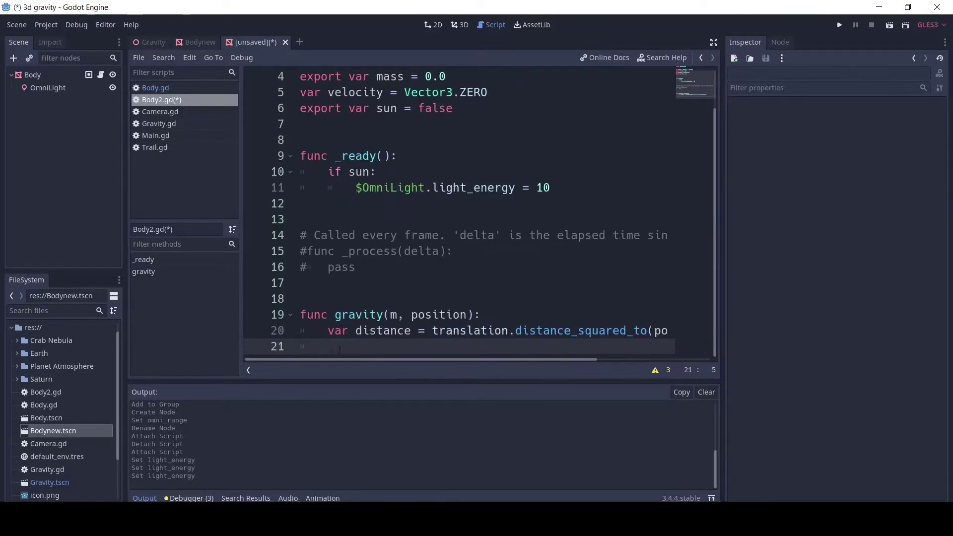
{"action": "type", "text": "var force = gravity * (mass * m / distance)"}
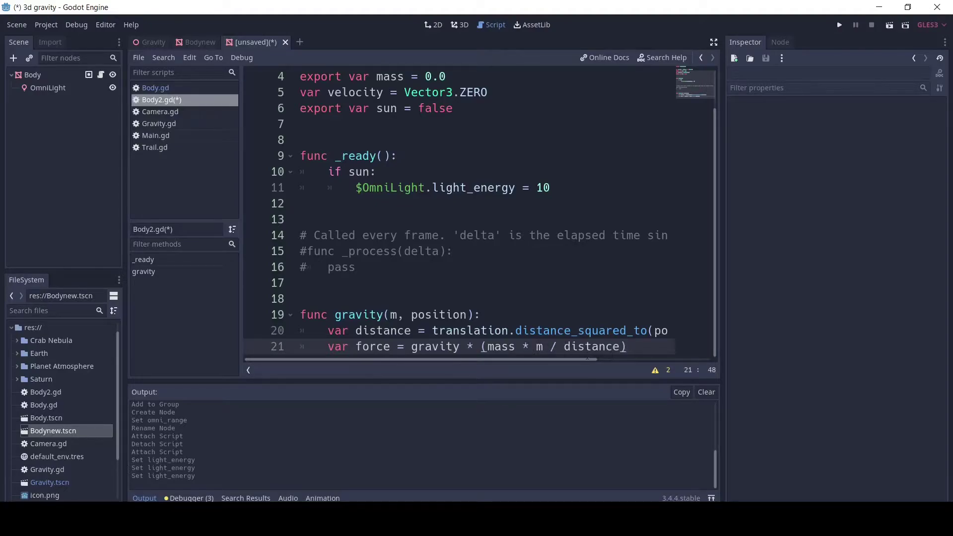
{"action": "key", "text": "Return"}
{"action": "type", "text": "var vector = (position - translation).normalized()"}
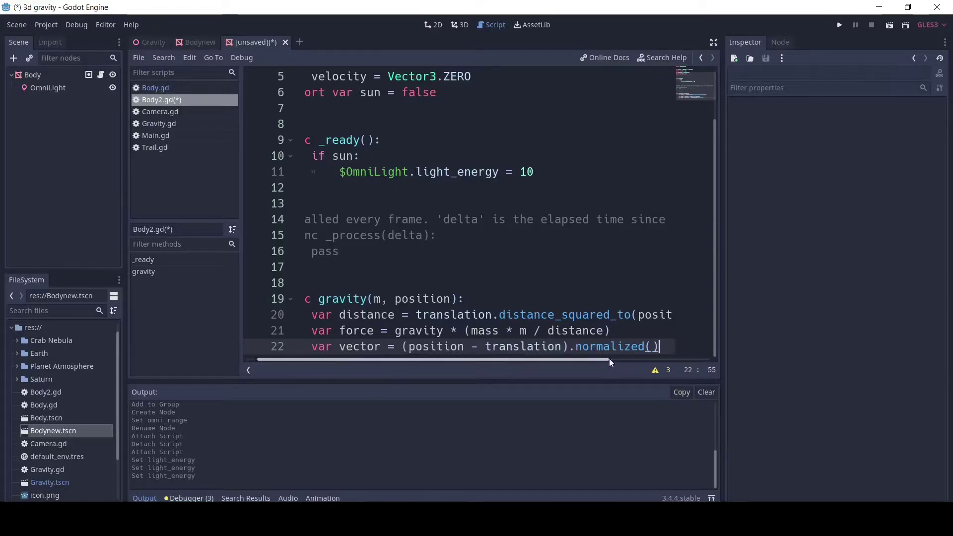
{"action": "key", "text": "Return"}
{"action": "type", "text": "force *= vector"}
{"action": "key", "text": "Return"}
{"action": "type", "text": "return force"}
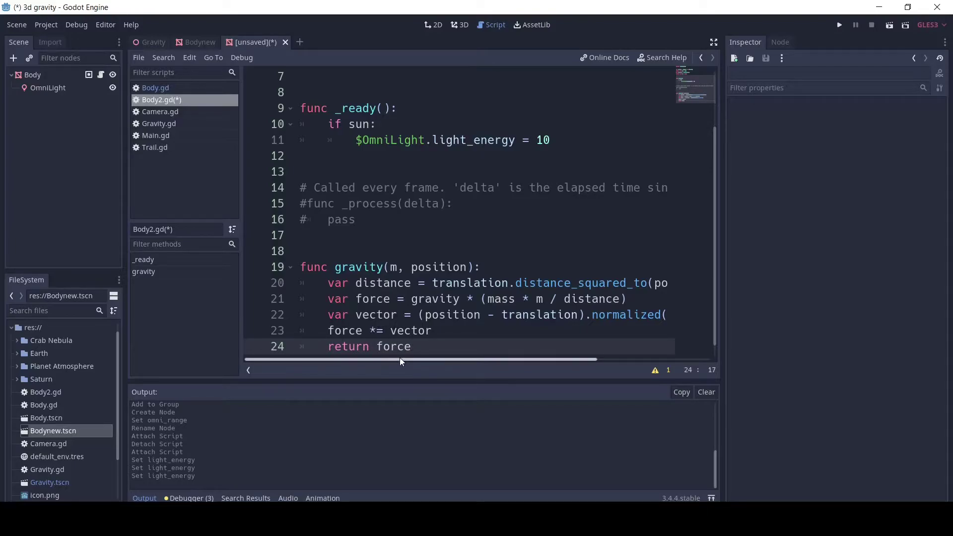
{"action": "left_click", "coordinate": [402, 236]}
{"action": "key", "text": "Return"}
{"action": "type", "text": "func acceleration():"}
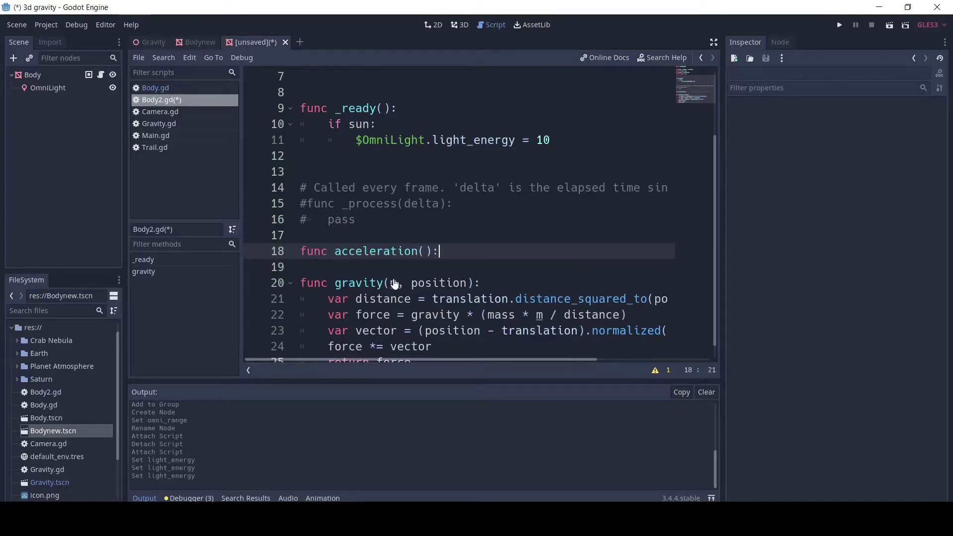
Write acceleration() looping over physics-group siblings, skipping itself, and summing their gravity.
{"action": "key", "text": "Return"}
{"action": "type", "text": "var acceleration = Vector3.ZERO"}
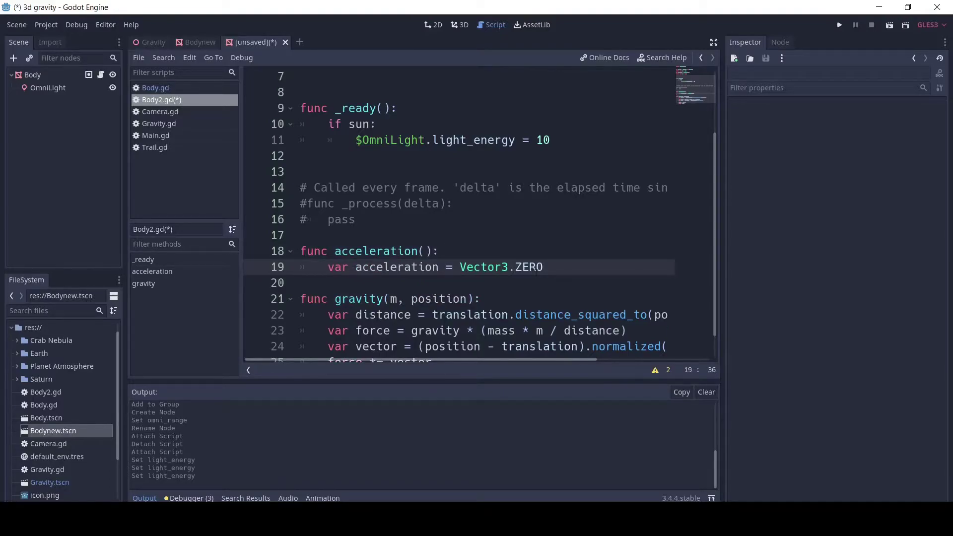
{"action": "key", "text": "Return"}
{"action": "type", "text": "for body in get_parent().get_children():"}
{"action": "key", "text": "Return"}
{"action": "type", "text": "if body.is_in_group(\"physics\"):"}
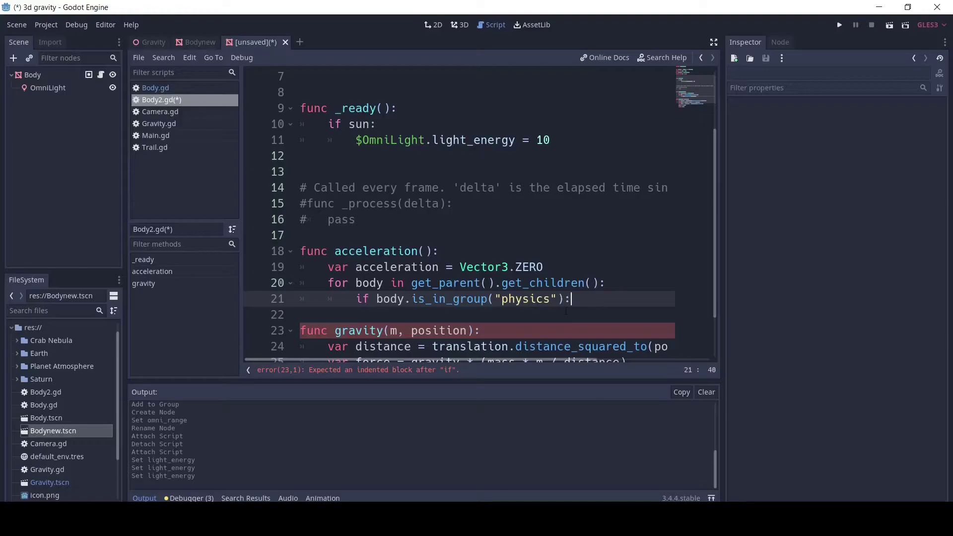
{"action": "key", "text": "Return"}
{"action": "type", "text": "if body != self:"}
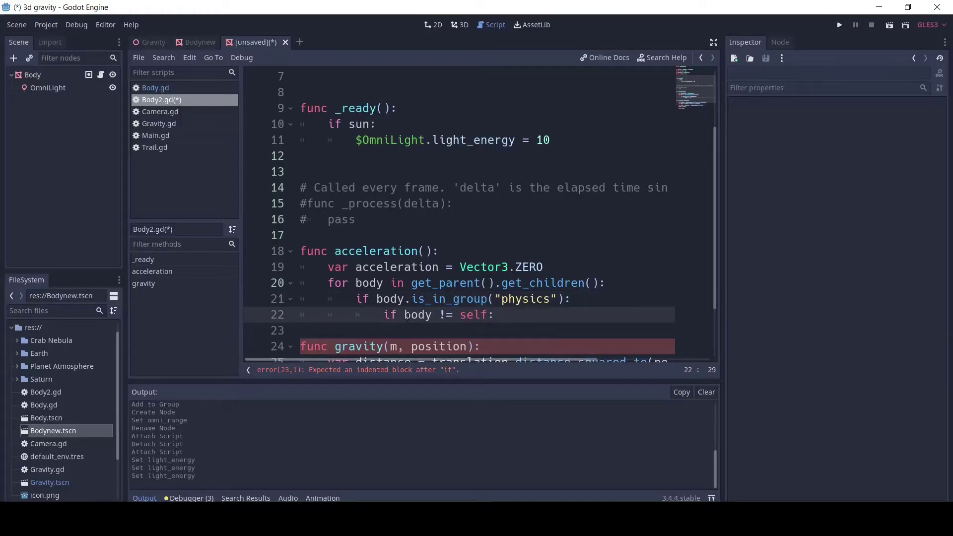
{"action": "key", "text": "Return"}
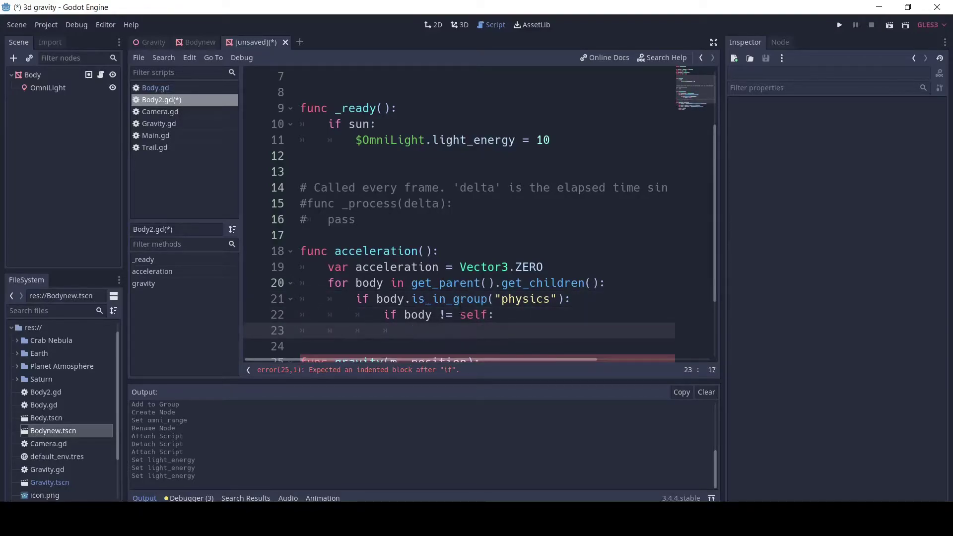
{"action": "type", "text": "var acc = gravity(body.mass, body.translation)/mass"}
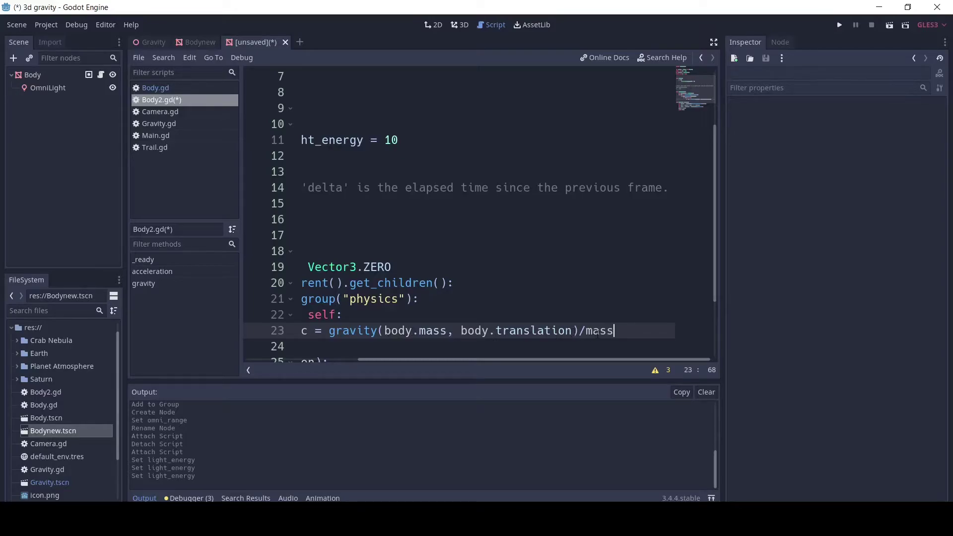
{"action": "key", "text": "Return"}
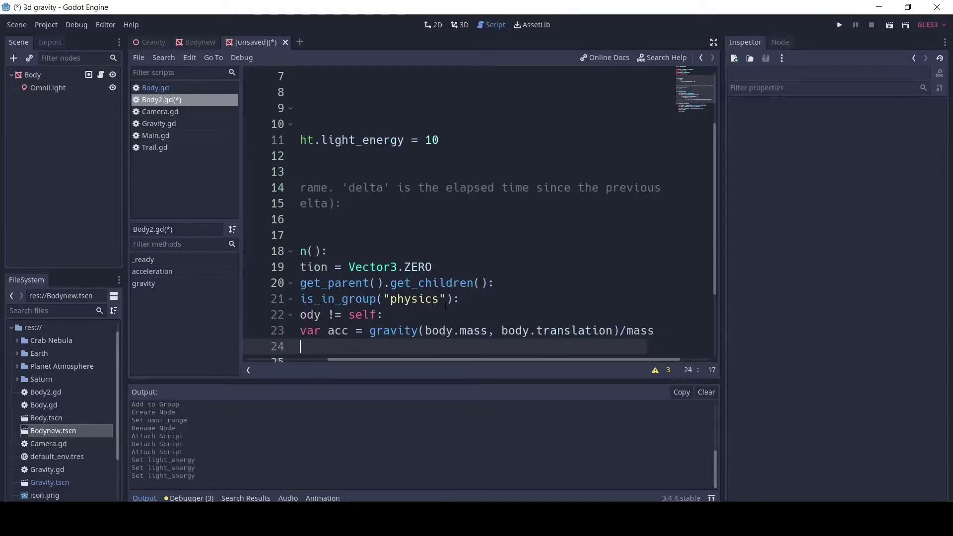
{"action": "type", "text": "acceleration += acc"}
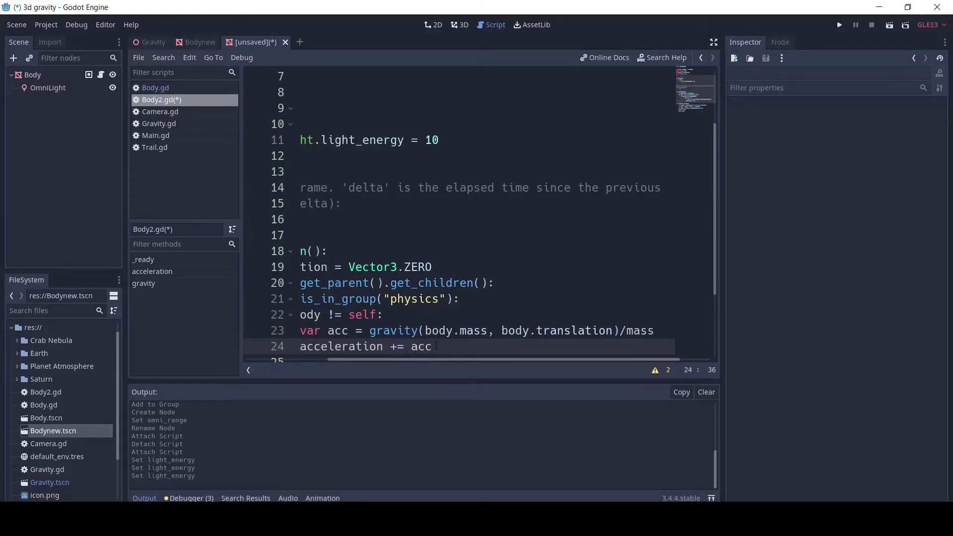
Return the acceleration, paste the _process velocity/translation code, and start a new scene.
{"action": "key", "text": "Down"}
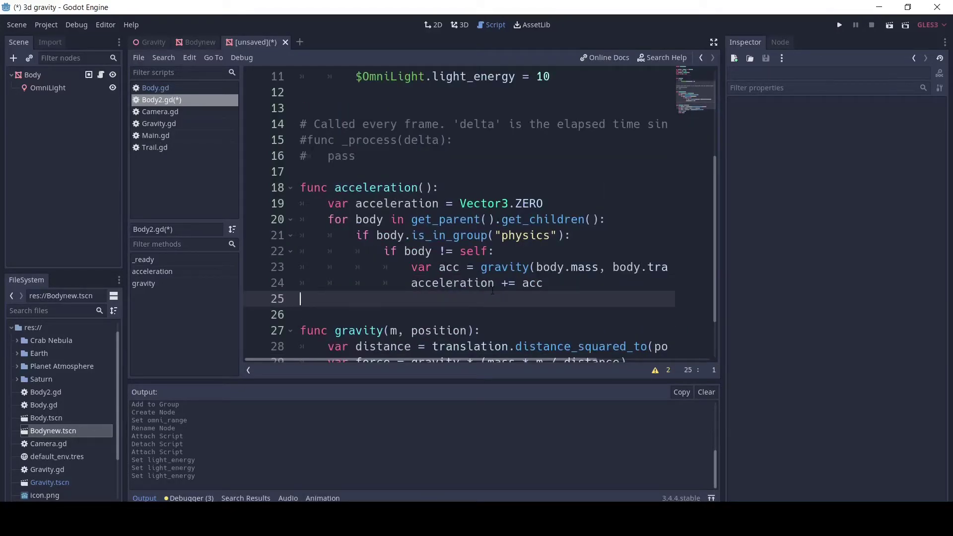
{"action": "key", "text": "Tab"}
{"action": "type", "text": "return acceleration"}
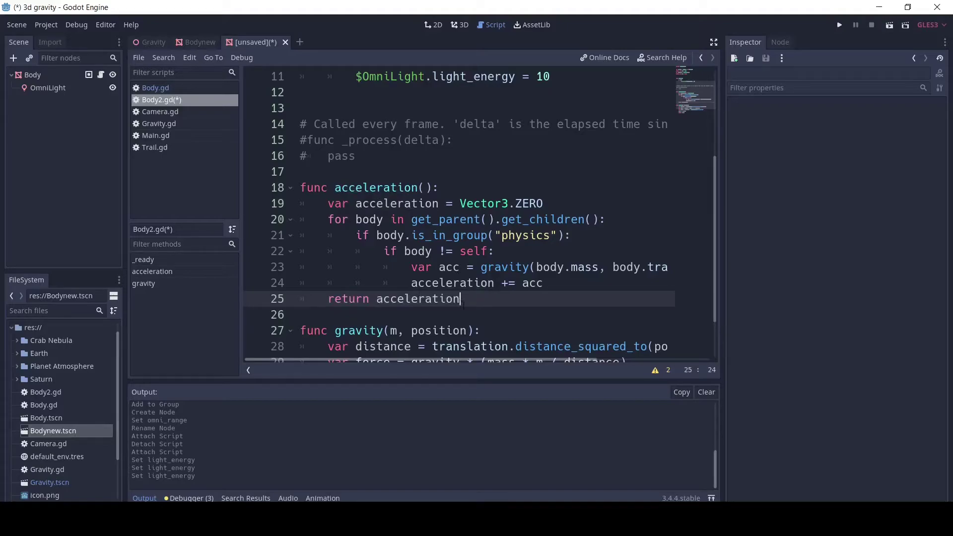
{"action": "scroll", "coordinate": [447, 223], "scroll_direction": "up", "scroll_amount": 1}
{"action": "left_click_drag", "start_coordinate": [357, 195], "coordinate": [273, 152]}
{"action": "type", "text": "func _process(delta): \tvelocity += acceleration() \ttranslation += velocity"}
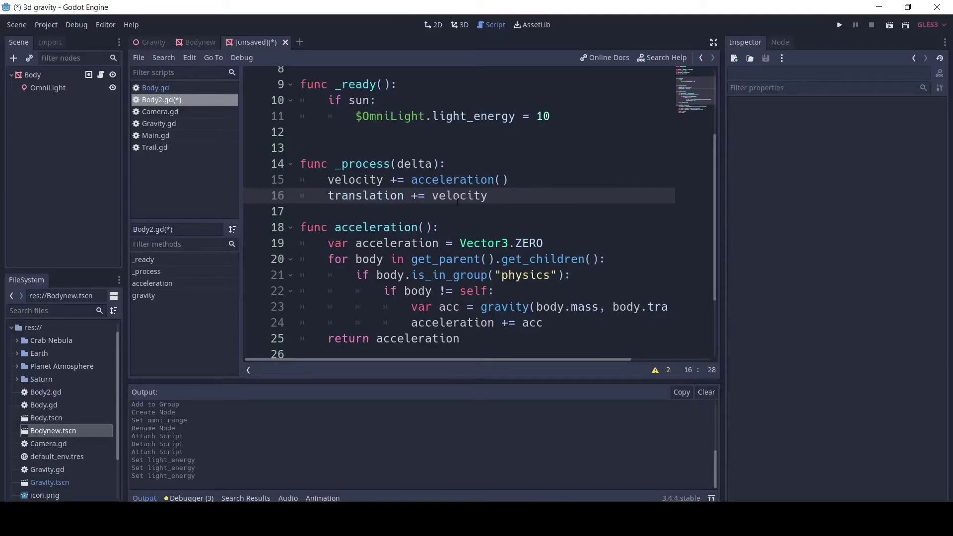
{"action": "key", "text": "ctrl+n"}
Create a 3D root node and rename it Space.
{"action": "left_click", "coordinate": [40, 104]}
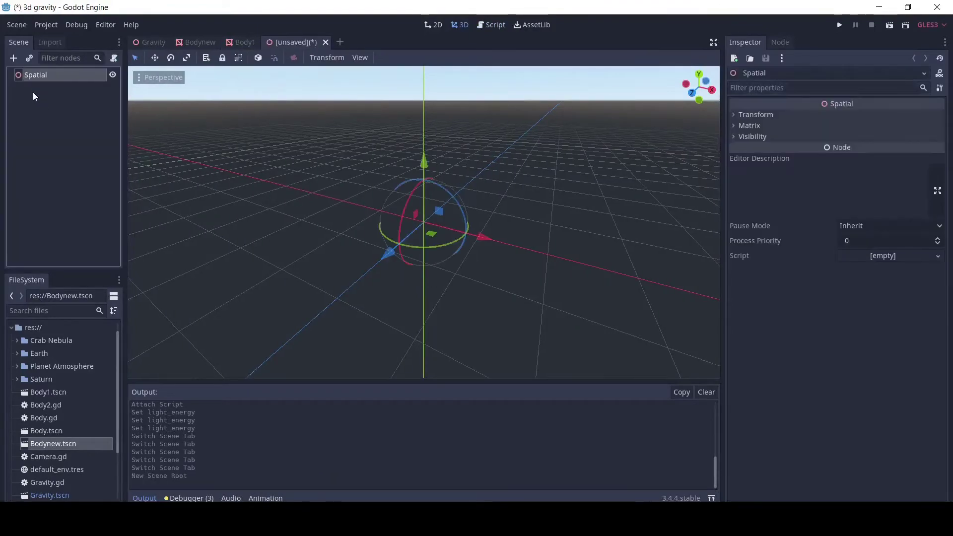
{"action": "right_click", "coordinate": [33, 81]}
{"action": "left_click", "coordinate": [71, 202]}
{"action": "type", "text": "S"}
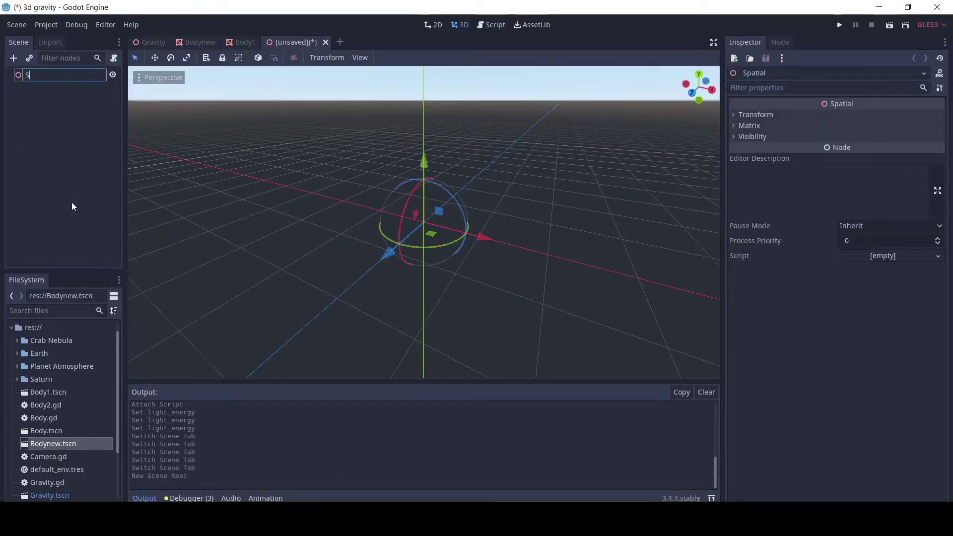
{"action": "type", "text": "pace"}
{"action": "key", "text": "Return"}
Instance Body.tscn and Body1.tscn as child scenes.
{"action": "key", "text": "ctrl+shift+a"}
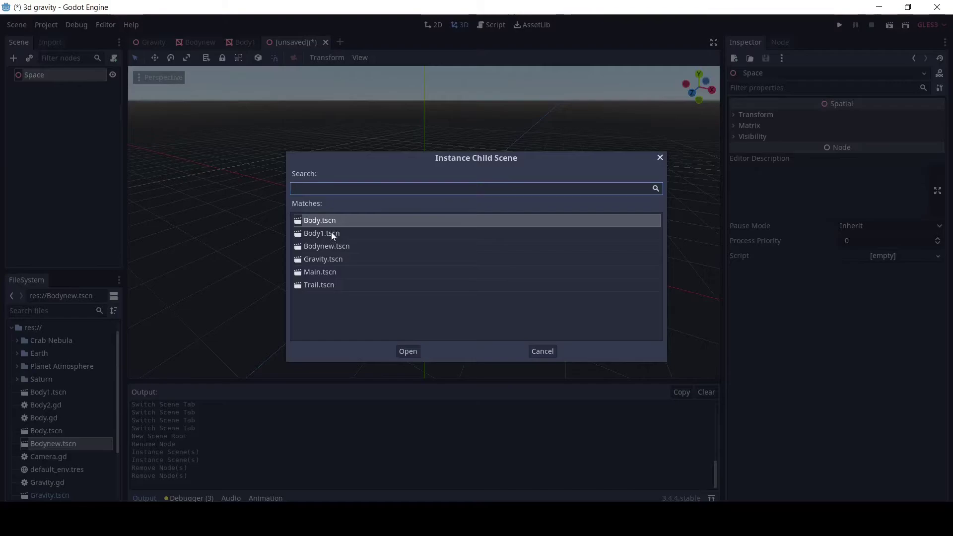
{"action": "double_click", "coordinate": [332, 233]}
{"action": "left_click", "coordinate": [33, 57]}
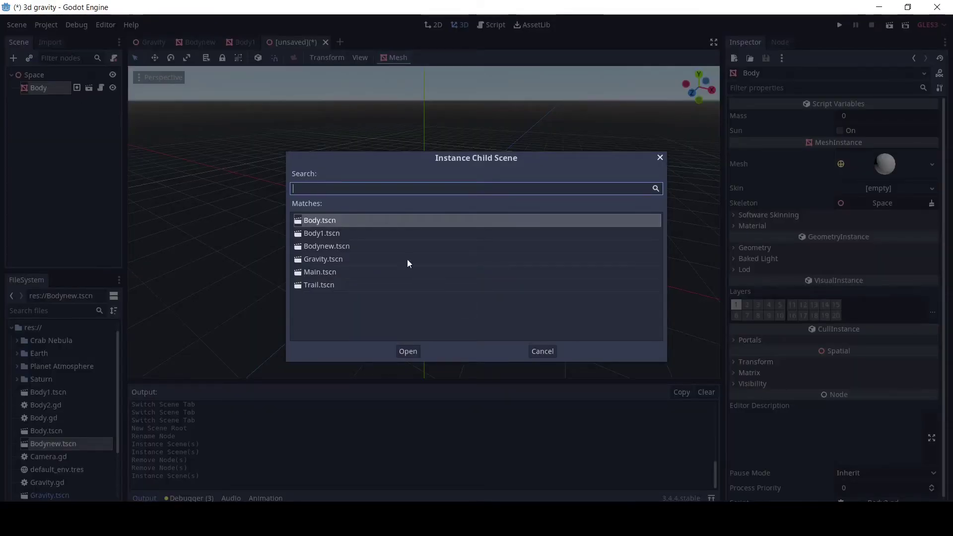
{"action": "left_click", "coordinate": [350, 234]}
{"action": "double_click", "coordinate": [350, 234]}
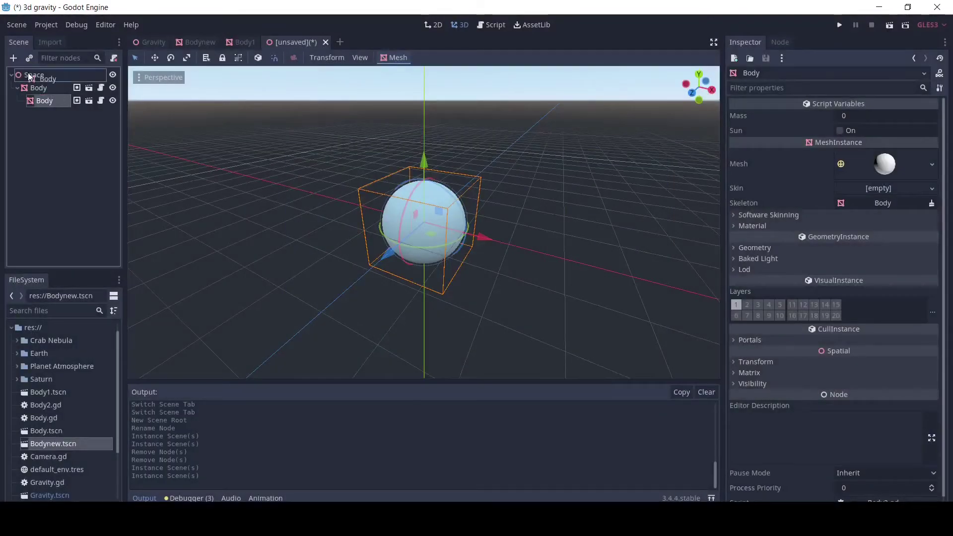
Move Body2 directly under Space, with x translation 20 and mass 200.
{"action": "left_click_drag", "start_coordinate": [46, 101], "coordinate": [34, 74]}
{"action": "left_click", "coordinate": [752, 385]}
{"action": "type", "text": "20"}
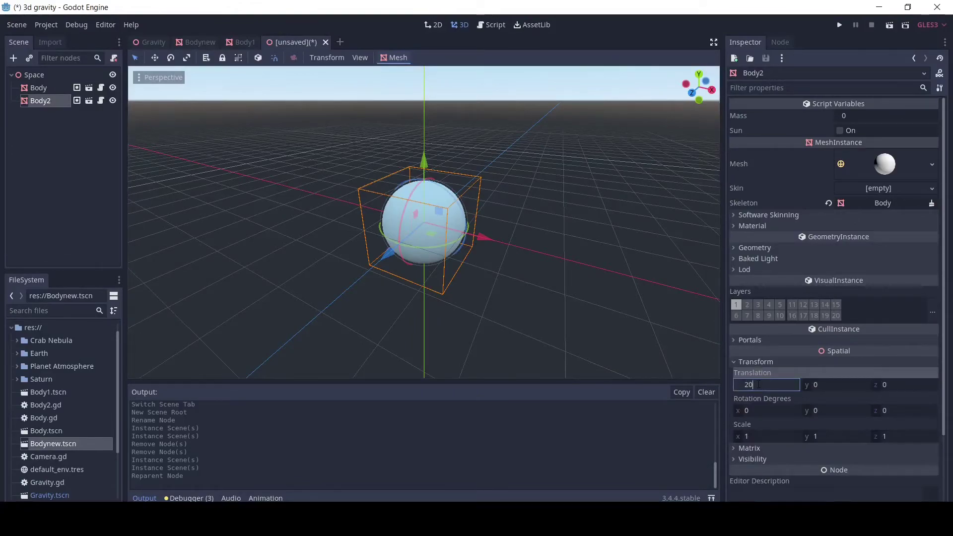
{"action": "key", "text": "Return"}
{"action": "scroll", "coordinate": [562, 327], "scroll_direction": "down", "scroll_amount": 3}
{"action": "scroll", "coordinate": [694, 181], "scroll_direction": "down", "scroll_amount": 5}
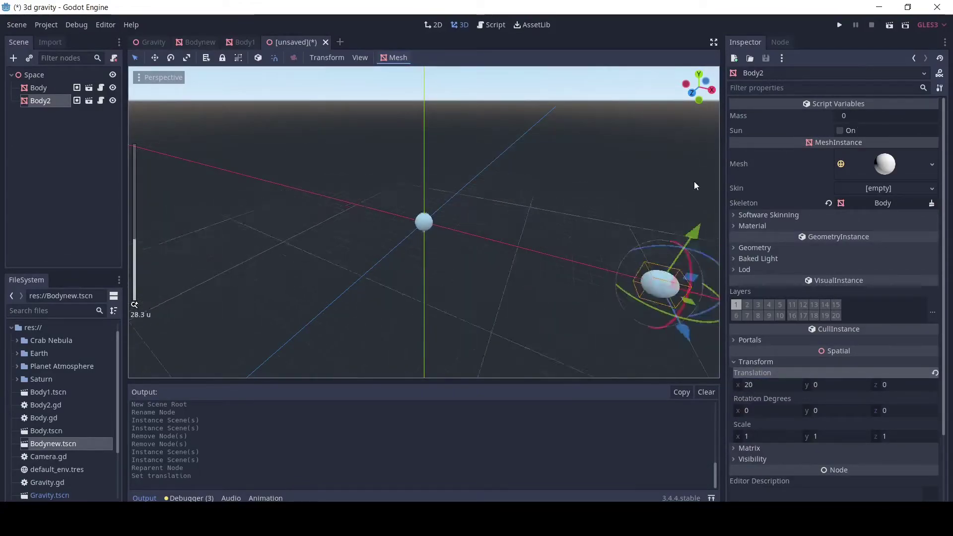
{"action": "left_click", "coordinate": [886, 116]}
{"action": "type", "text": "200"}
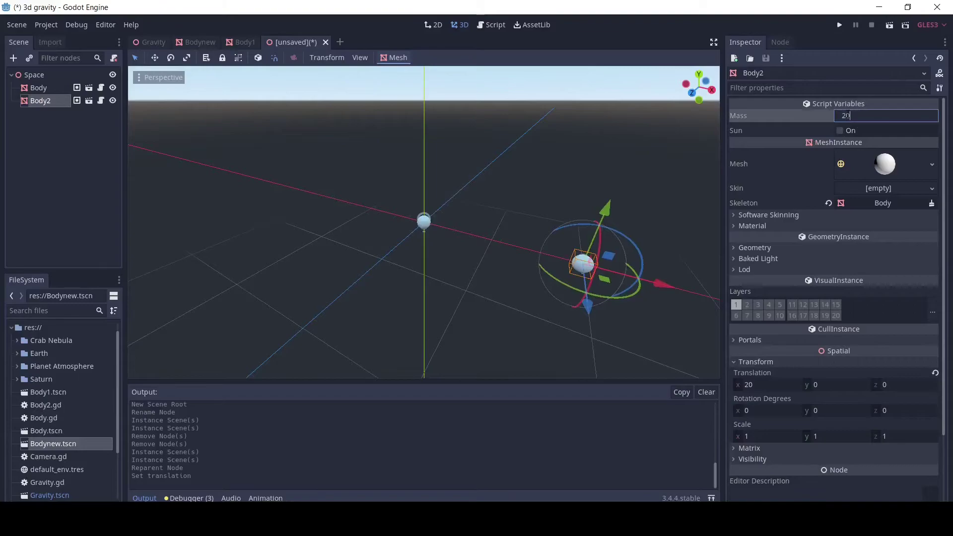
{"action": "key", "text": "Return"}
Set Body's mass to 2000000, save as Space.tscn, and enable Sun.
{"action": "left_click", "coordinate": [35, 88]}
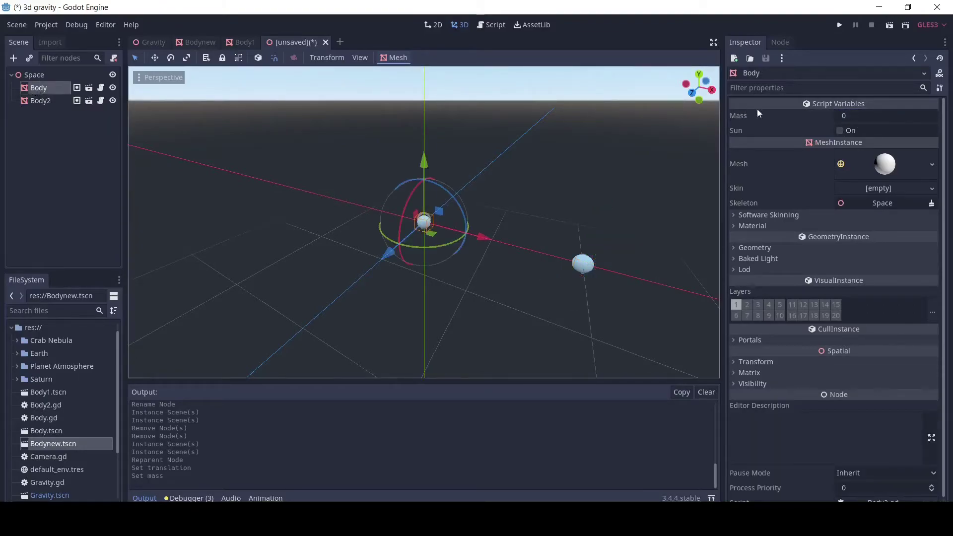
{"action": "left_click", "coordinate": [860, 112]}
{"action": "type", "text": "20000"}
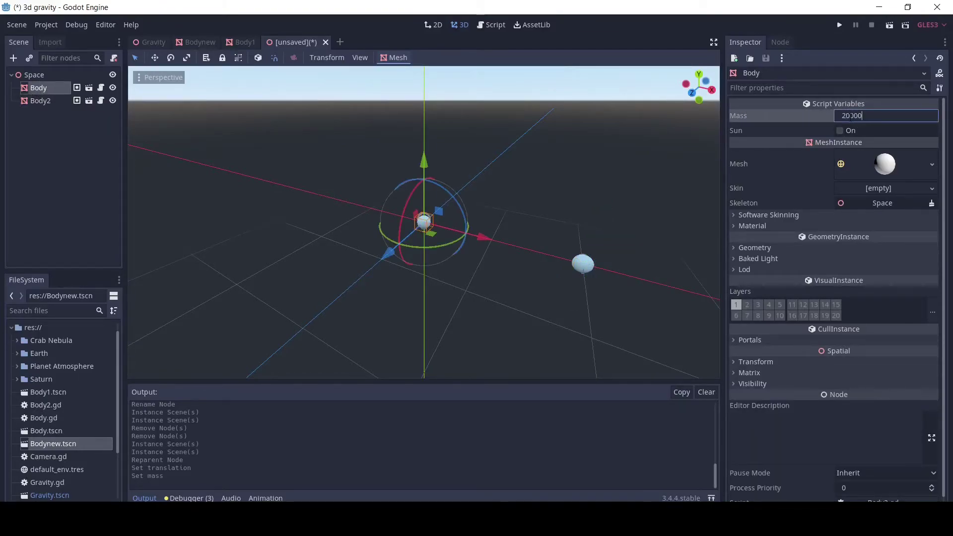
{"action": "type", "text": "00"}
{"action": "key", "text": "Return"}
{"action": "key", "text": "ctrl+s"}
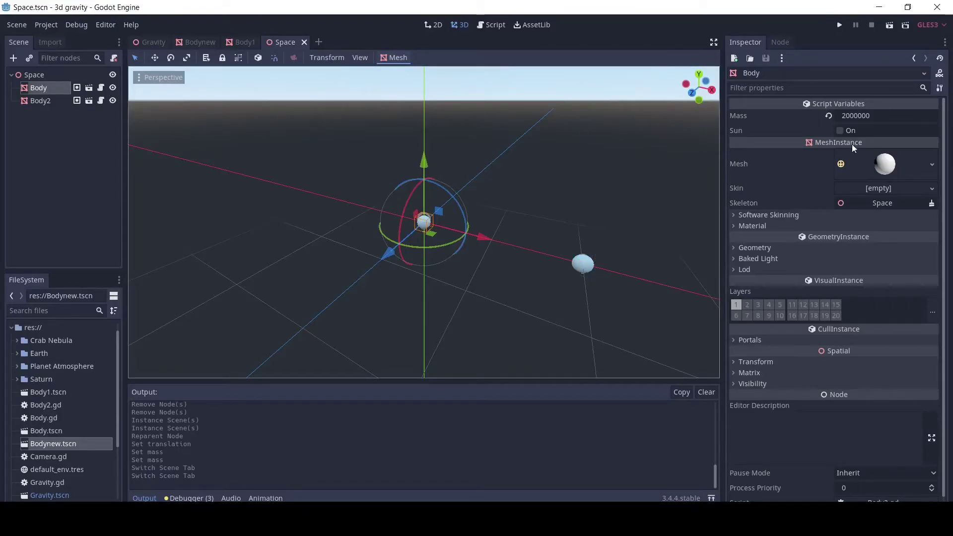
{"action": "left_click", "coordinate": [840, 131]}
{"action": "left_click", "coordinate": [76, 75]}
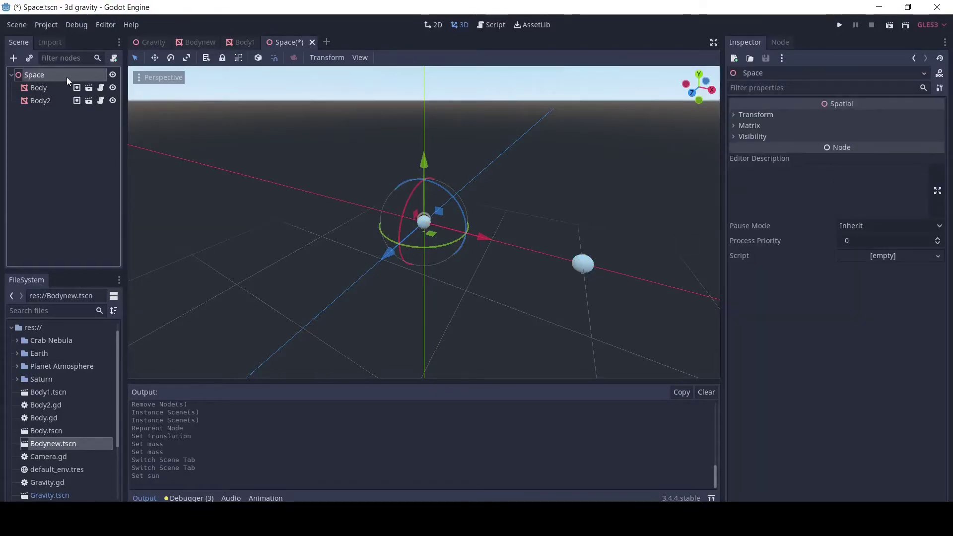
Create Space.gd with a gravity var, Body2 velocity 0.002583, and an orbital-speed print.
{"action": "left_click", "coordinate": [113, 58]}
{"action": "left_click", "coordinate": [443, 328]}
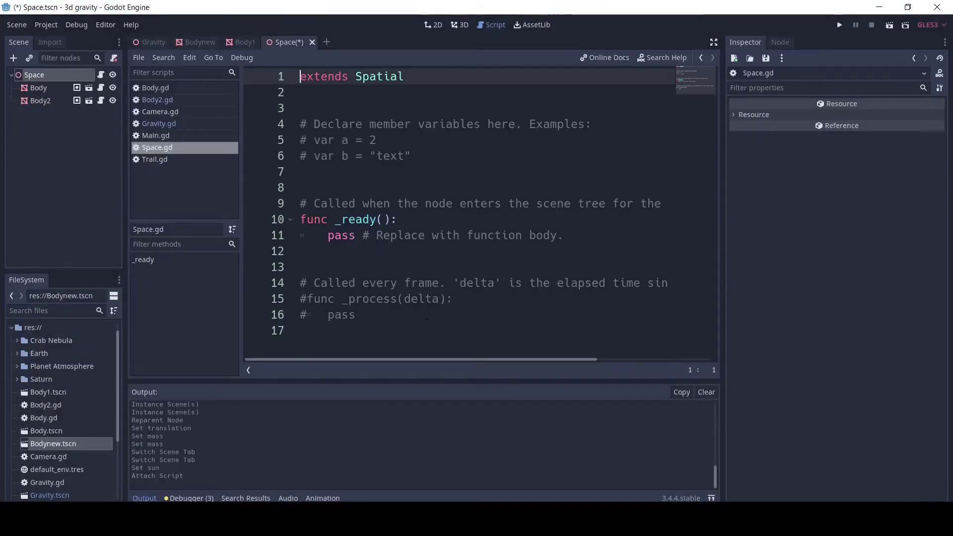
{"action": "key", "text": "shift+End"}
{"action": "key", "text": "Delete"}
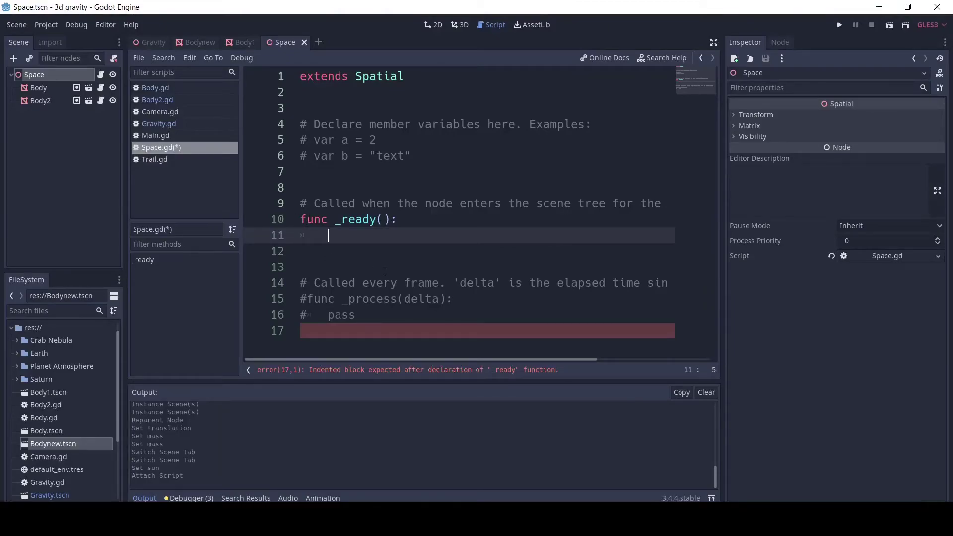
{"action": "type", "text": "$Body2.velocity = Vector3(0, 0, 0.002583)"}
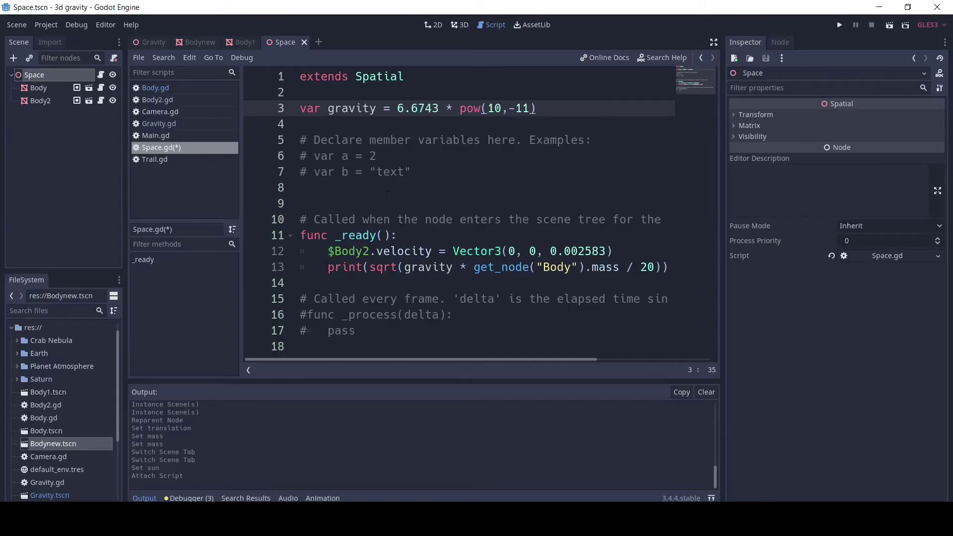
{"action": "key", "text": "shift+Home"}
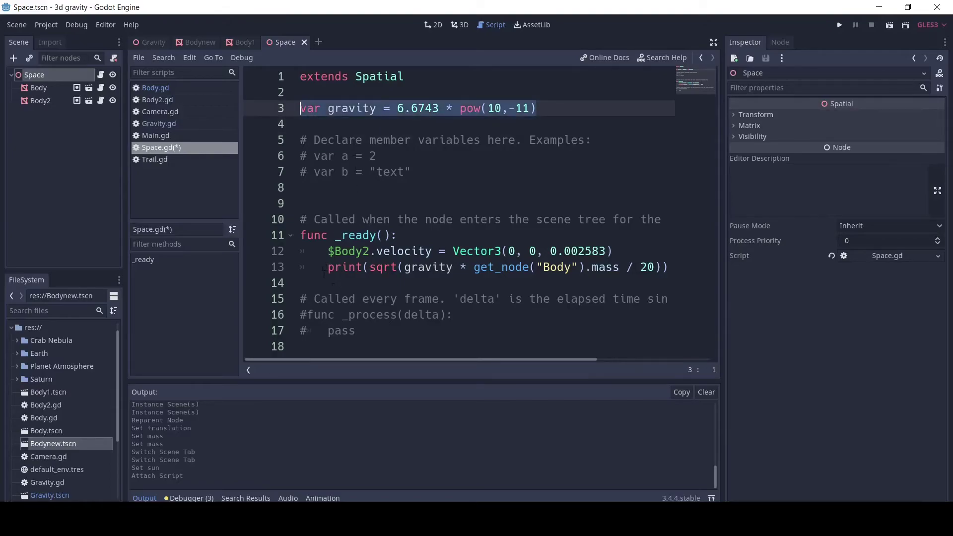
{"action": "left_click_drag", "start_coordinate": [326, 267], "coordinate": [655, 267]}
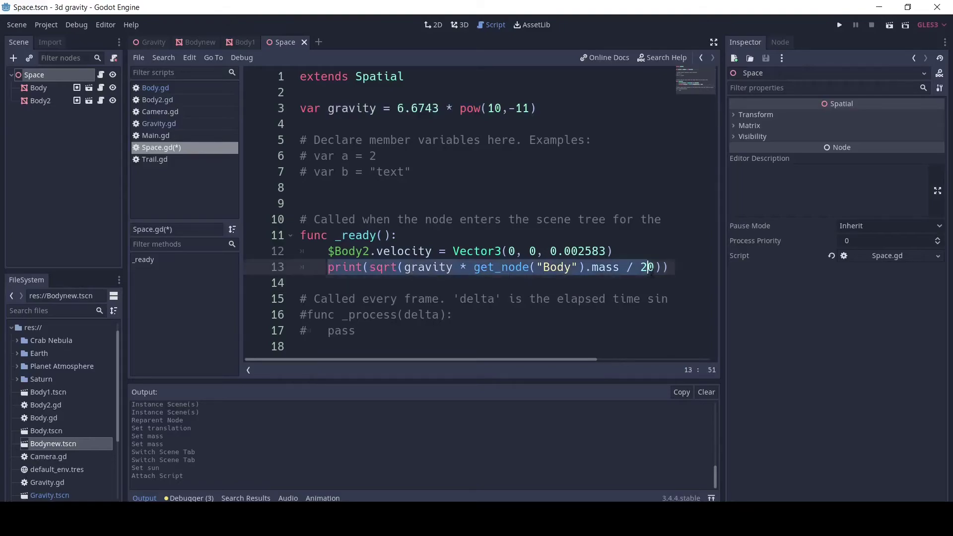
{"action": "key", "text": "Left"}
{"action": "key", "text": "Left"}
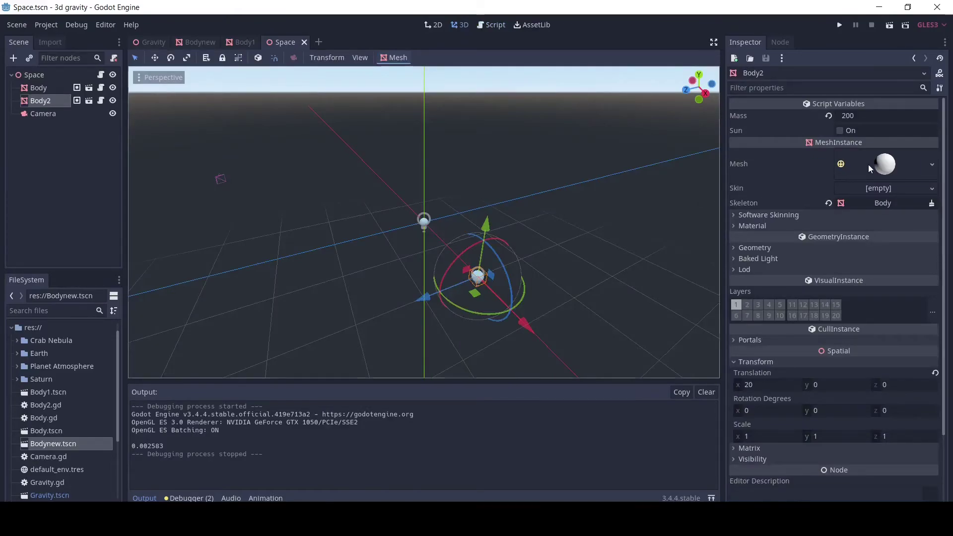
Make Body2's sphere mesh unique and set radius 0.1 and height 0.2.
{"action": "left_click", "coordinate": [868, 165]}
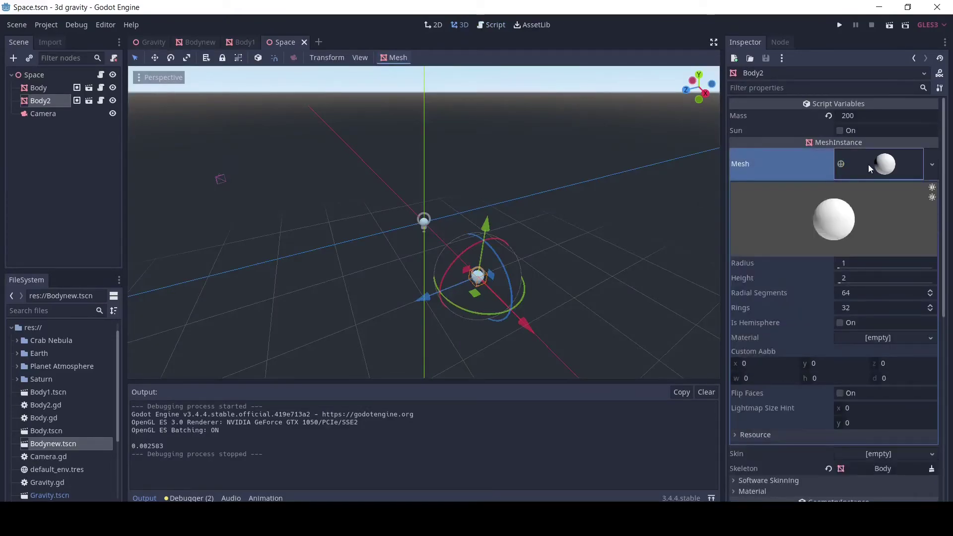
{"action": "right_click", "coordinate": [868, 165]}
{"action": "left_click", "coordinate": [905, 269]}
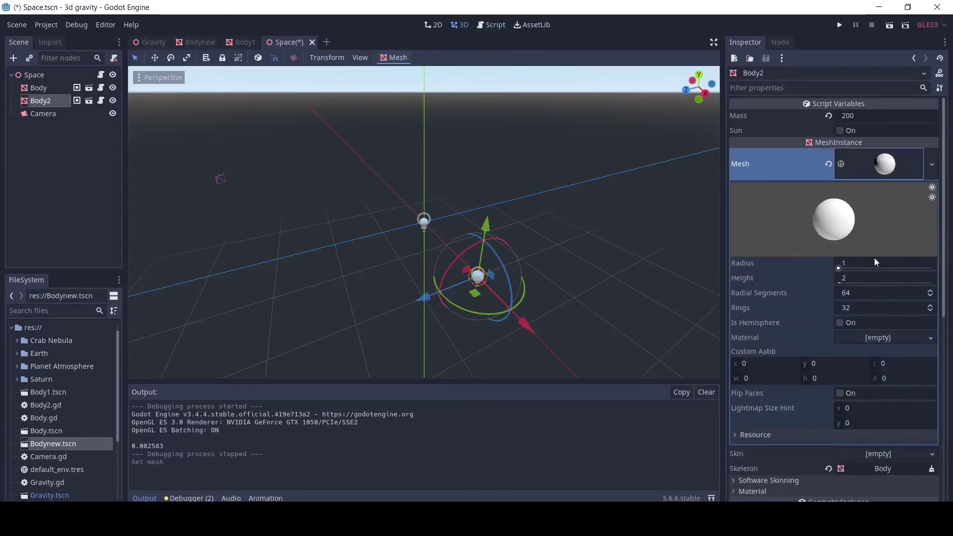
{"action": "left_click", "coordinate": [864, 263]}
{"action": "type", "text": "0.1"}
{"action": "key", "text": "Return"}
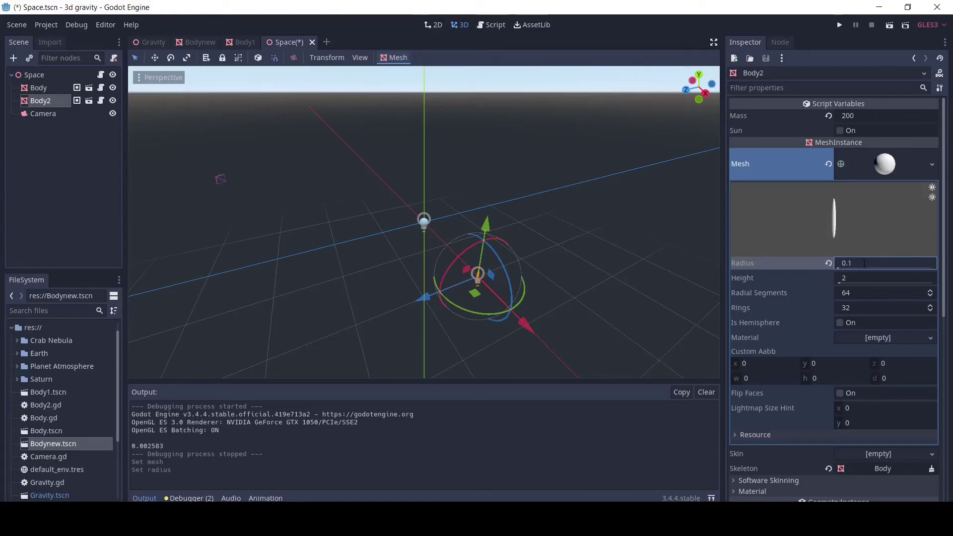
{"action": "left_click", "coordinate": [864, 278]}
{"action": "type", "text": "0.2"}
{"action": "key", "text": "Return"}
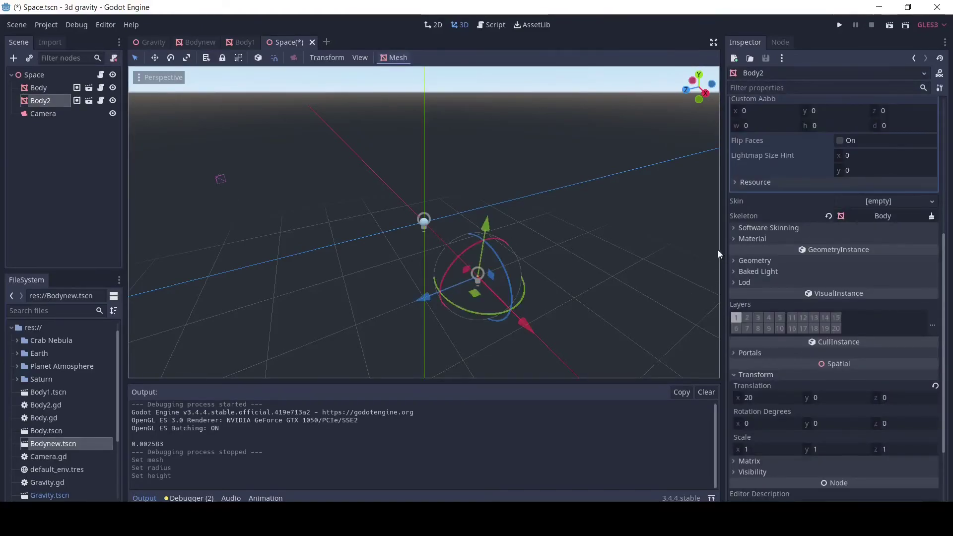
{"action": "left_click", "coordinate": [738, 238]}
Give Body2 a new SpatialMaterial with a saturated blue albedo colour.
{"action": "left_click", "coordinate": [880, 253]}
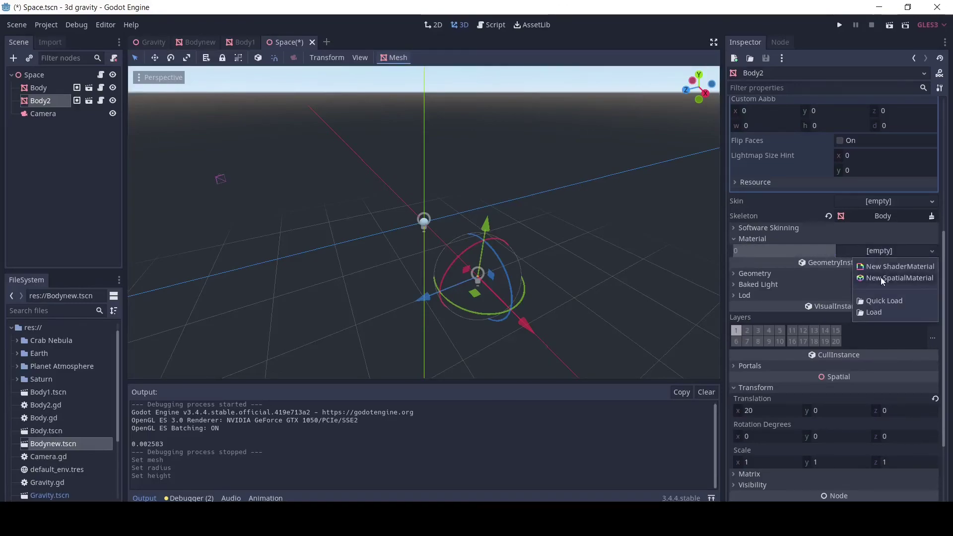
{"action": "left_click", "coordinate": [882, 259]}
{"action": "left_click", "coordinate": [768, 219]}
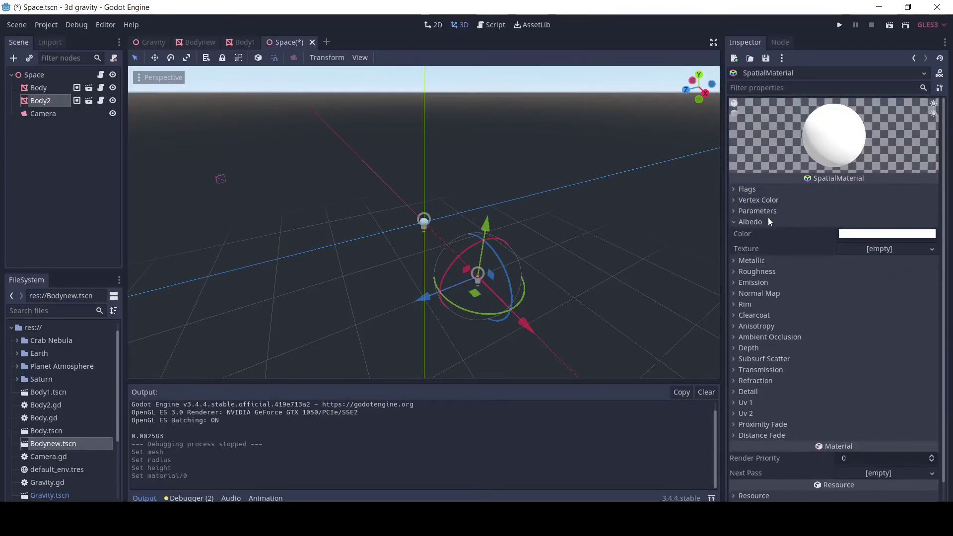
{"action": "left_click", "coordinate": [864, 236]}
{"action": "left_click", "coordinate": [832, 100]}
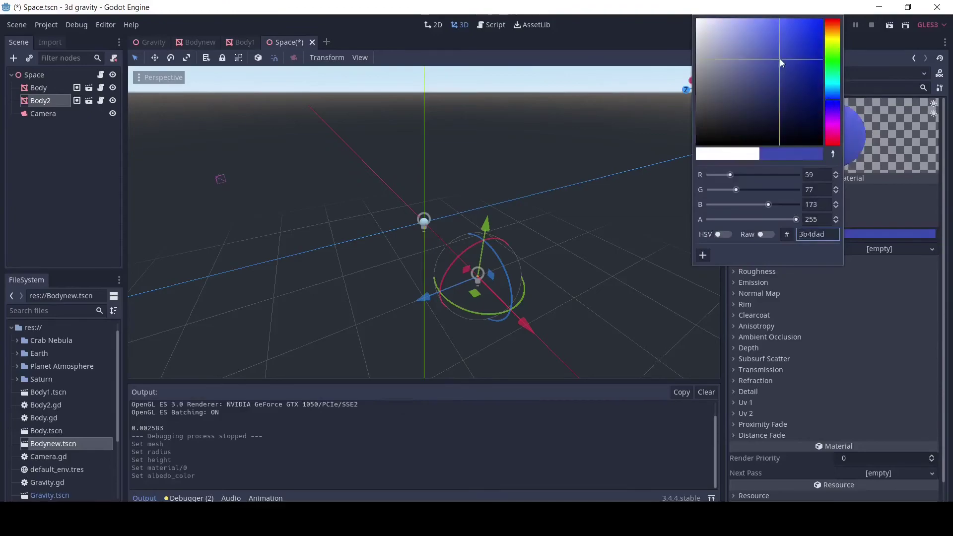
{"action": "left_click_drag", "start_coordinate": [779, 58], "coordinate": [844, 4]}
Expand the central Body's material slots and run the scene.
{"action": "left_click", "coordinate": [526, 179]}
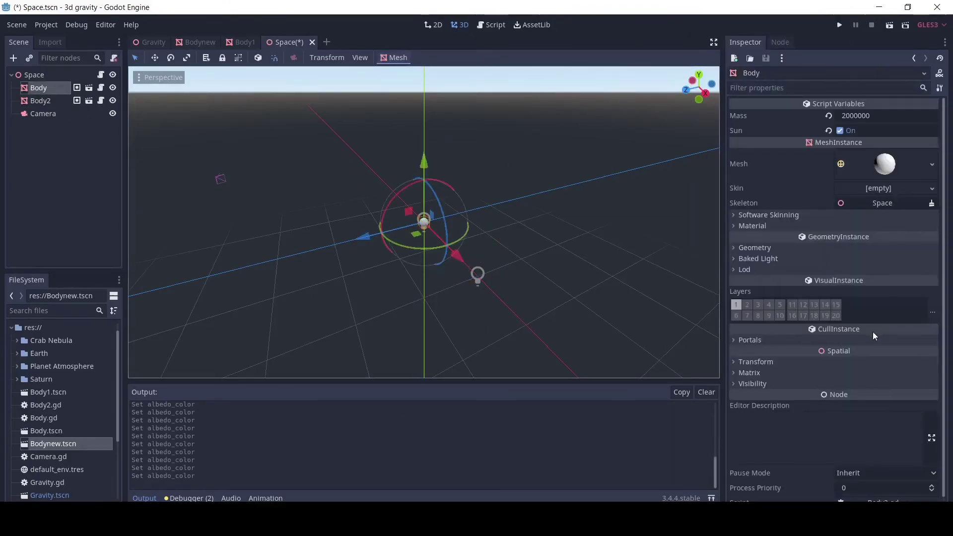
{"action": "scroll", "coordinate": [803, 389], "scroll_direction": "down", "scroll_amount": 1}
{"action": "left_click", "coordinate": [752, 219]}
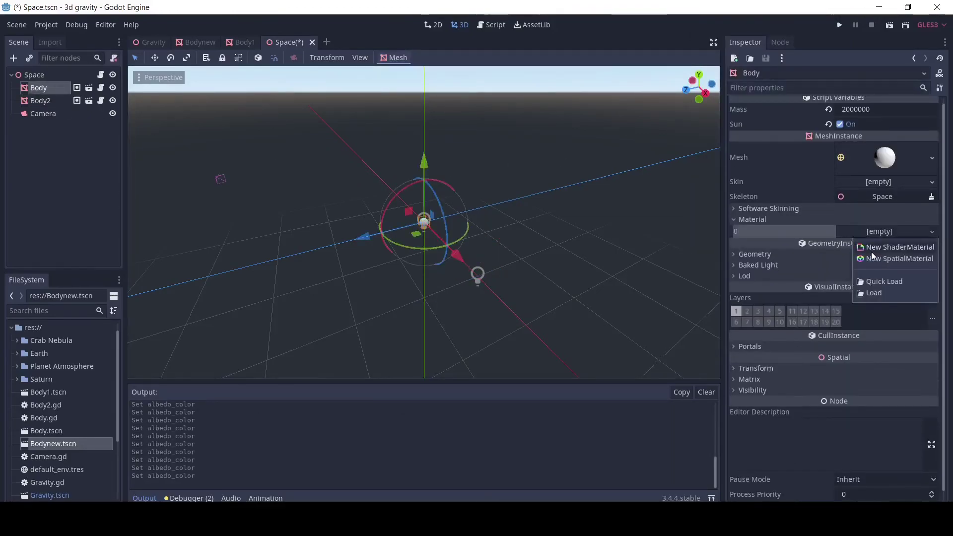
{"action": "key", "text": "F5"}
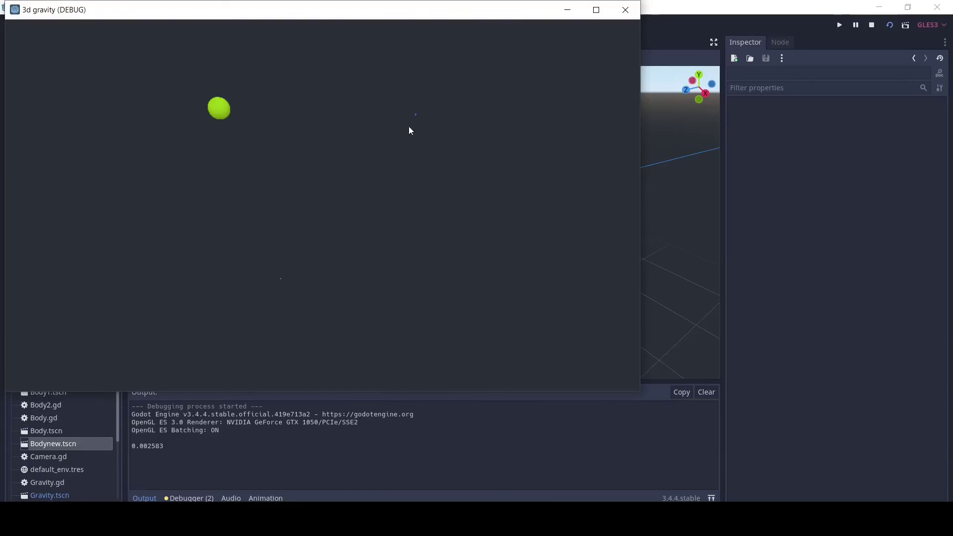